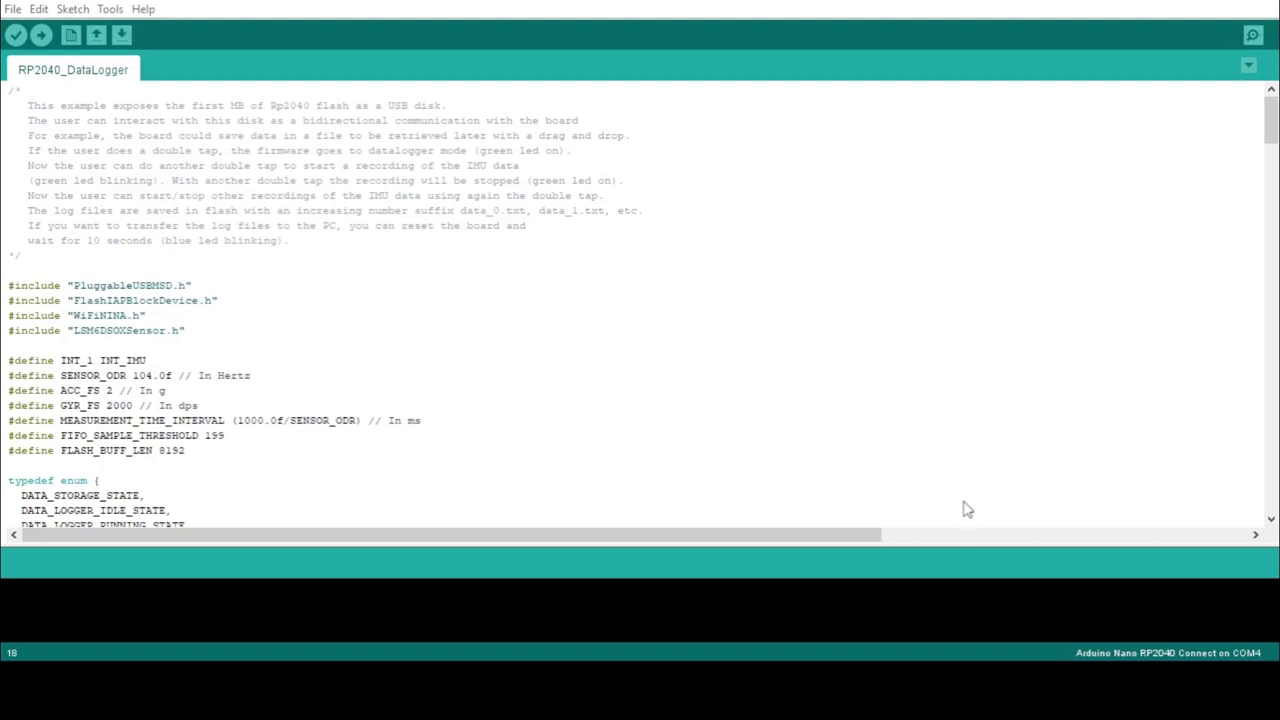
left_click(602, 346)
scroll(269, 306, "down", 1)
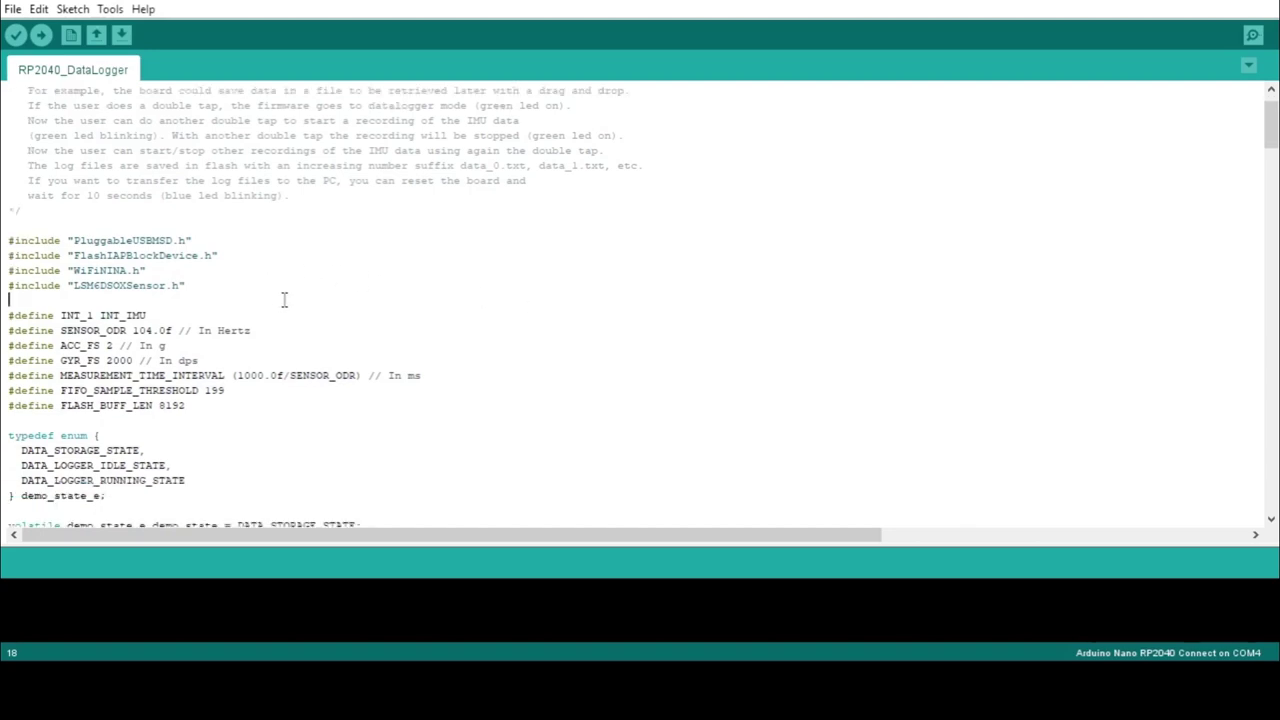
left_click(9, 240)
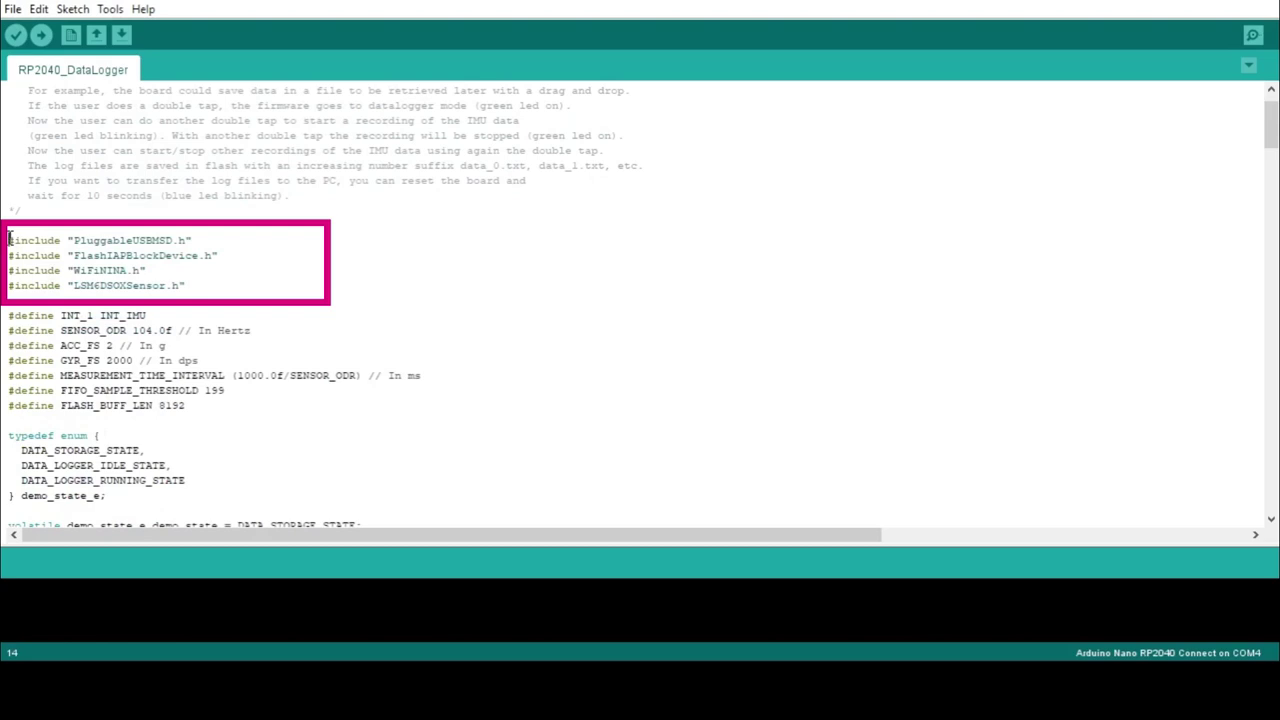
scroll(160, 325, "down", 1)
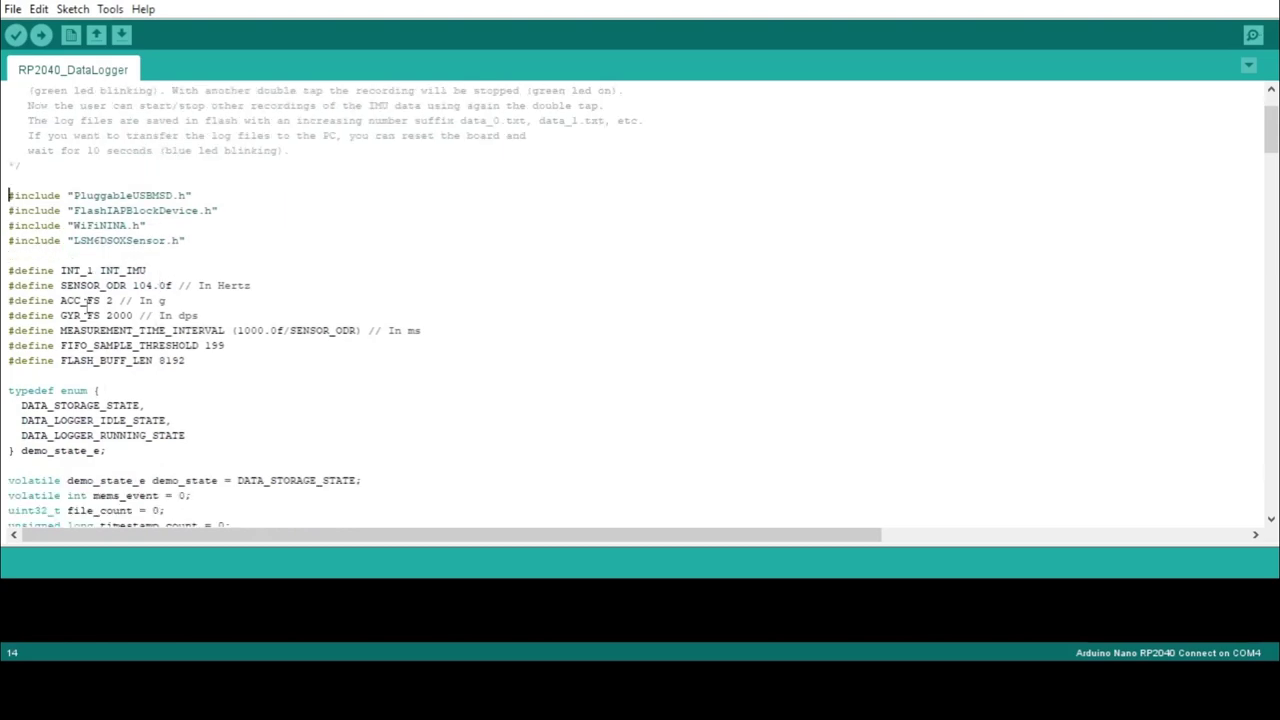
left_click(9, 270)
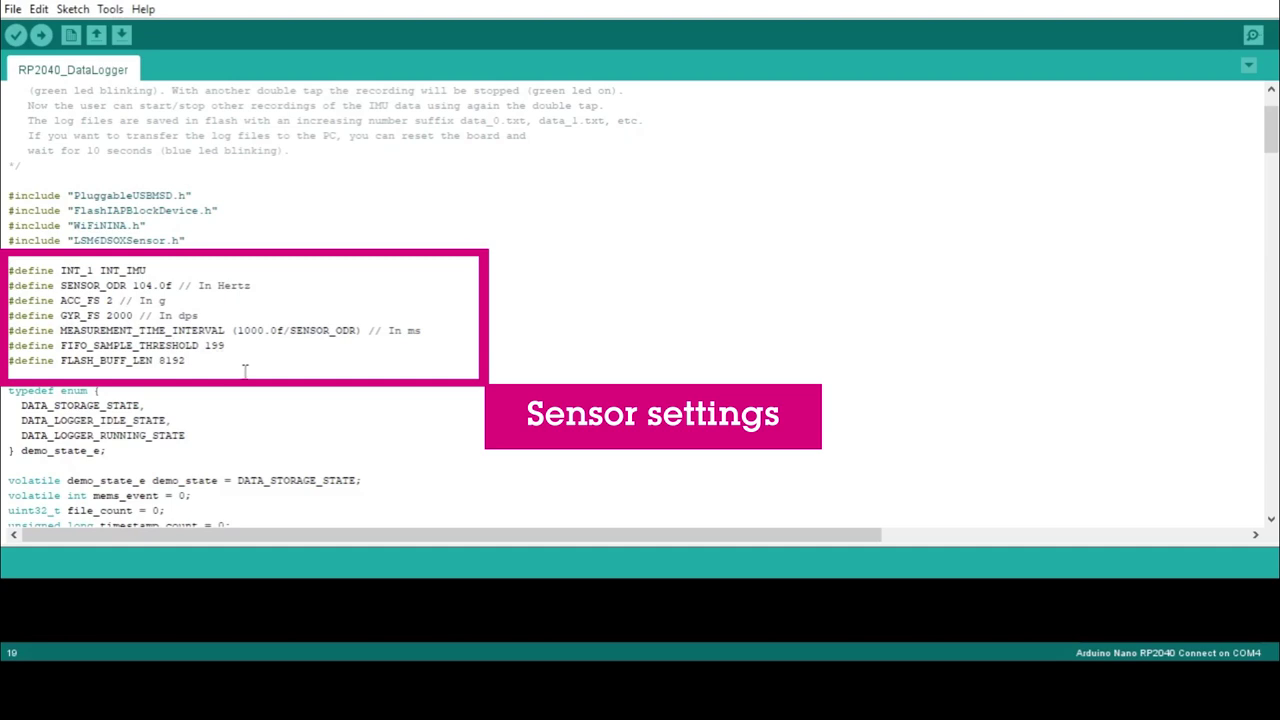
left_click_drag(1266, 112, 1191, 357)
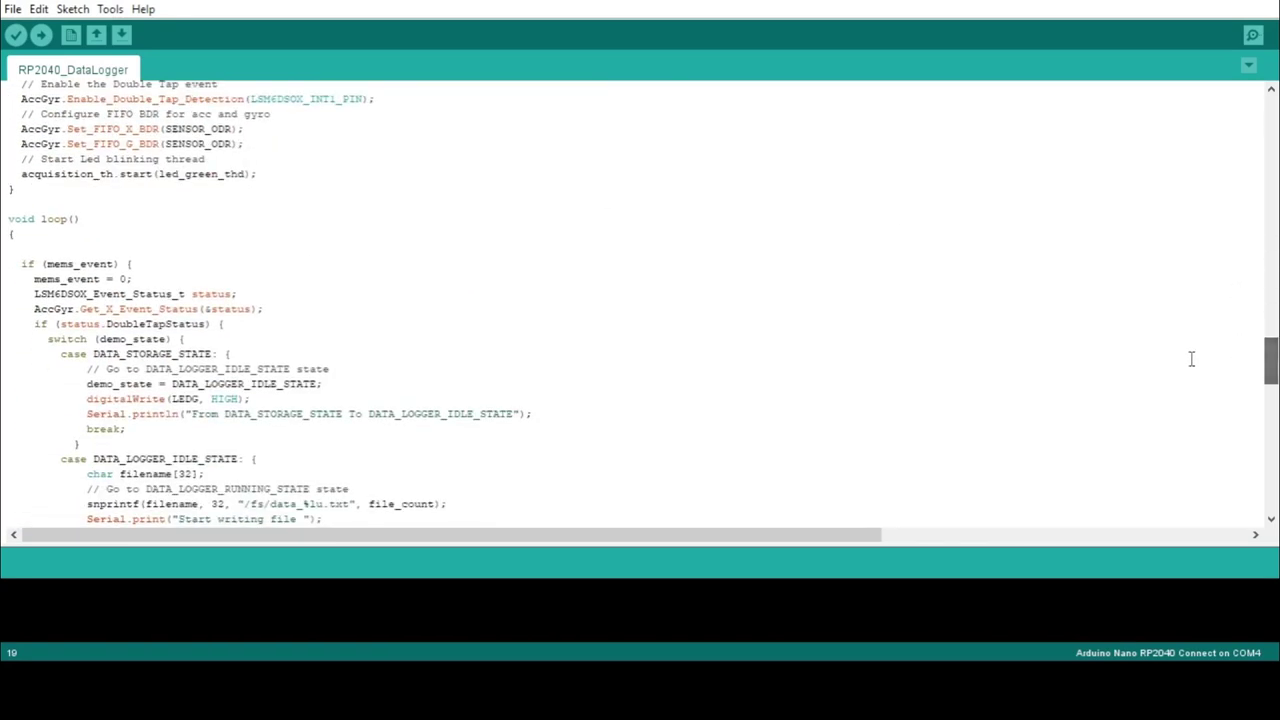
left_click(34, 279)
left_click(13, 264)
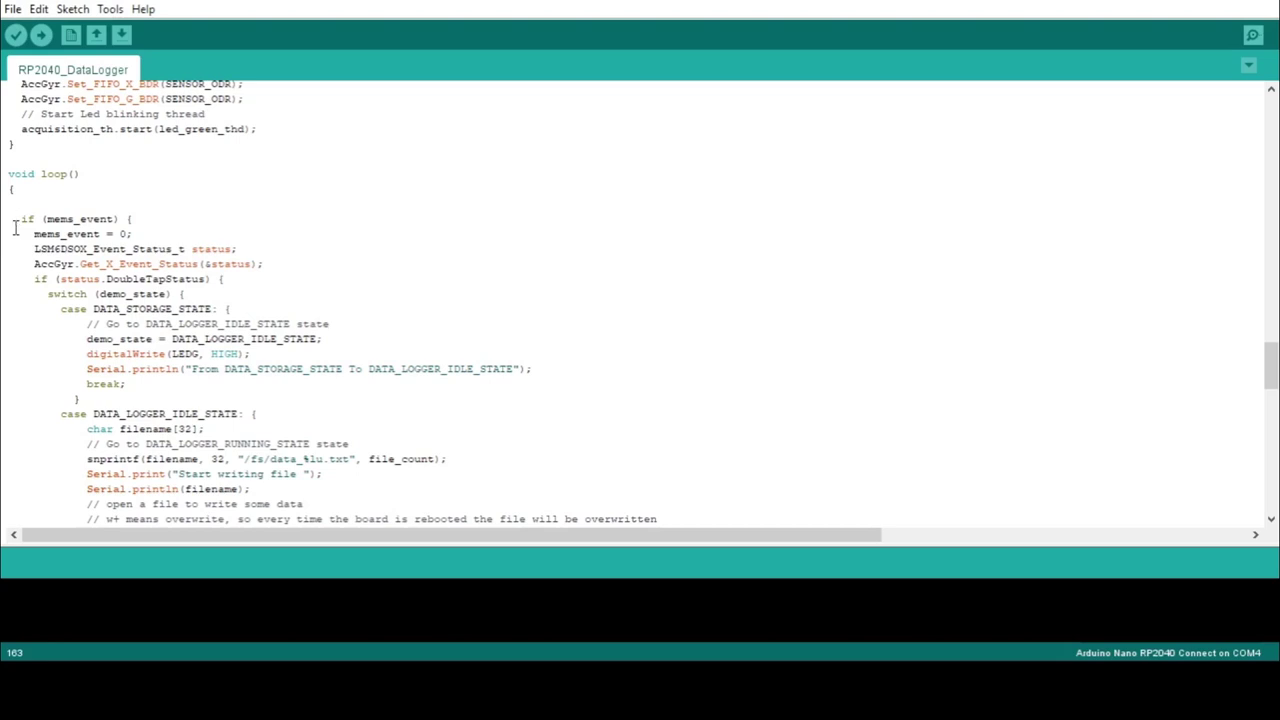
Compile the RP2040_DataLogger sketch, then upload it to the Nano RP2040 Connect.
left_click(16, 36)
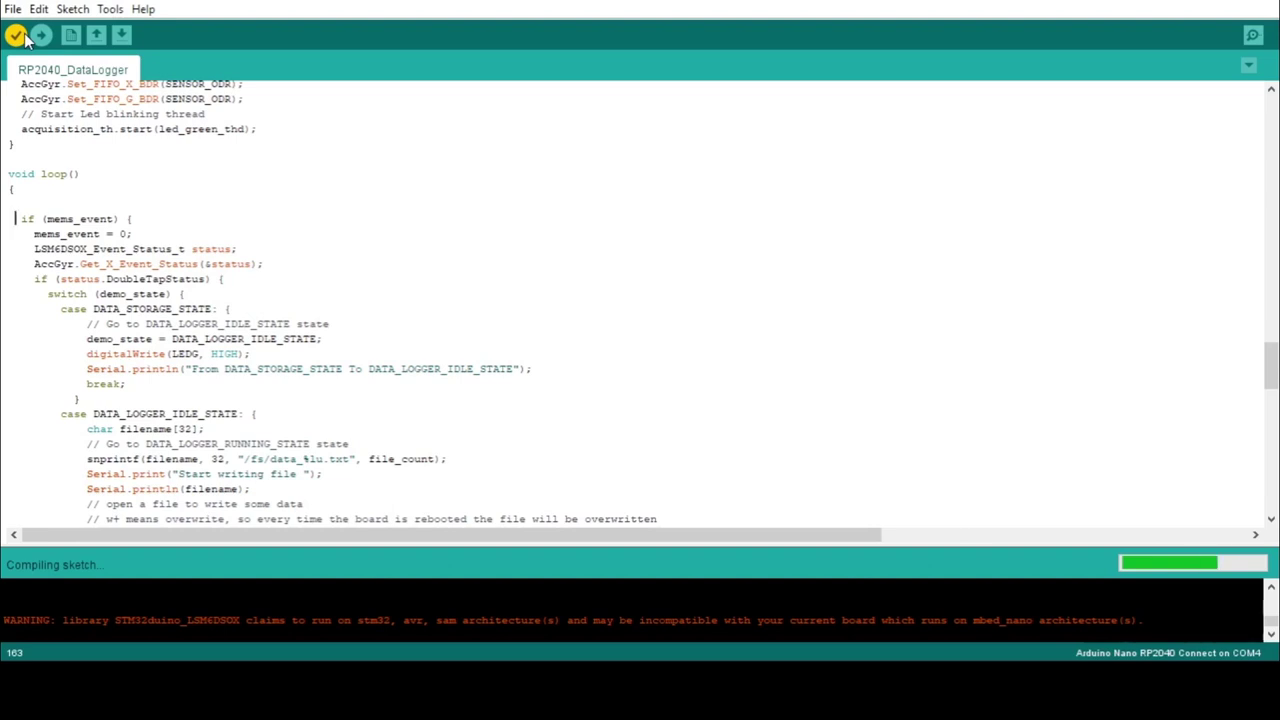
left_click(40, 36)
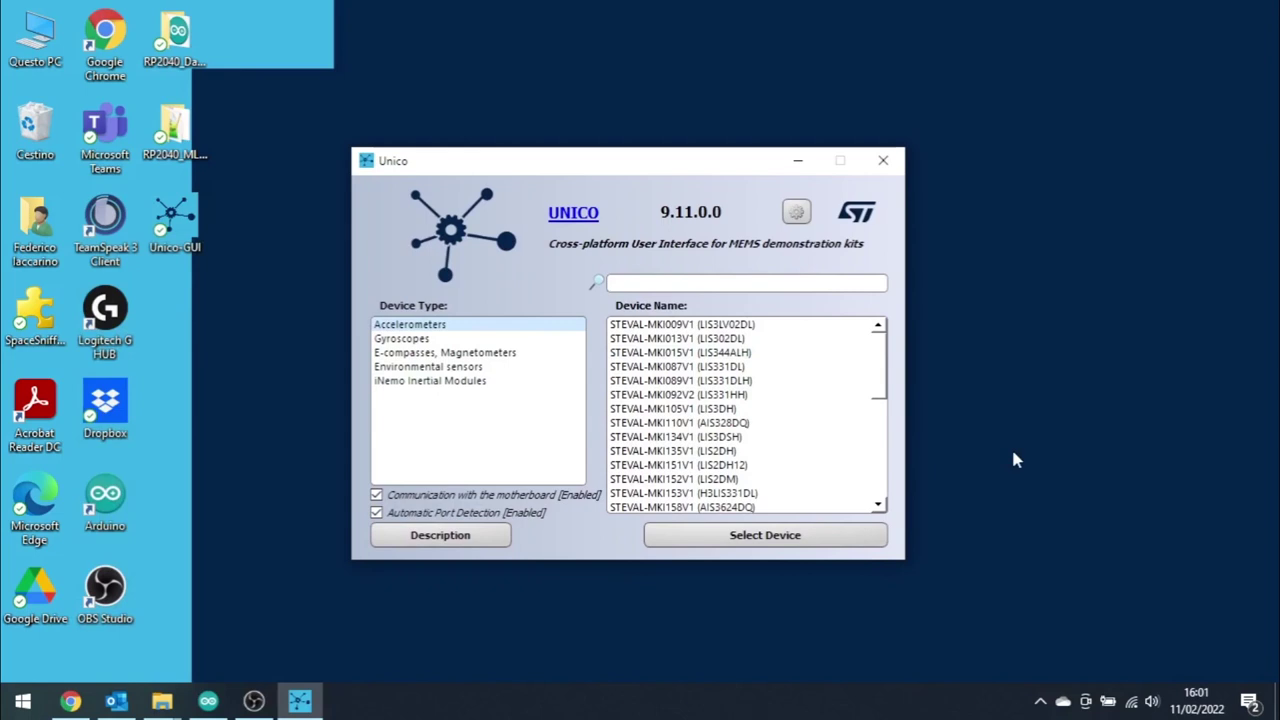
Open the iNemo STEVAL-MKI197V1 (LSM6DSOX) kit without motherboard communication and acknowledge the notice.
left_click(377, 495)
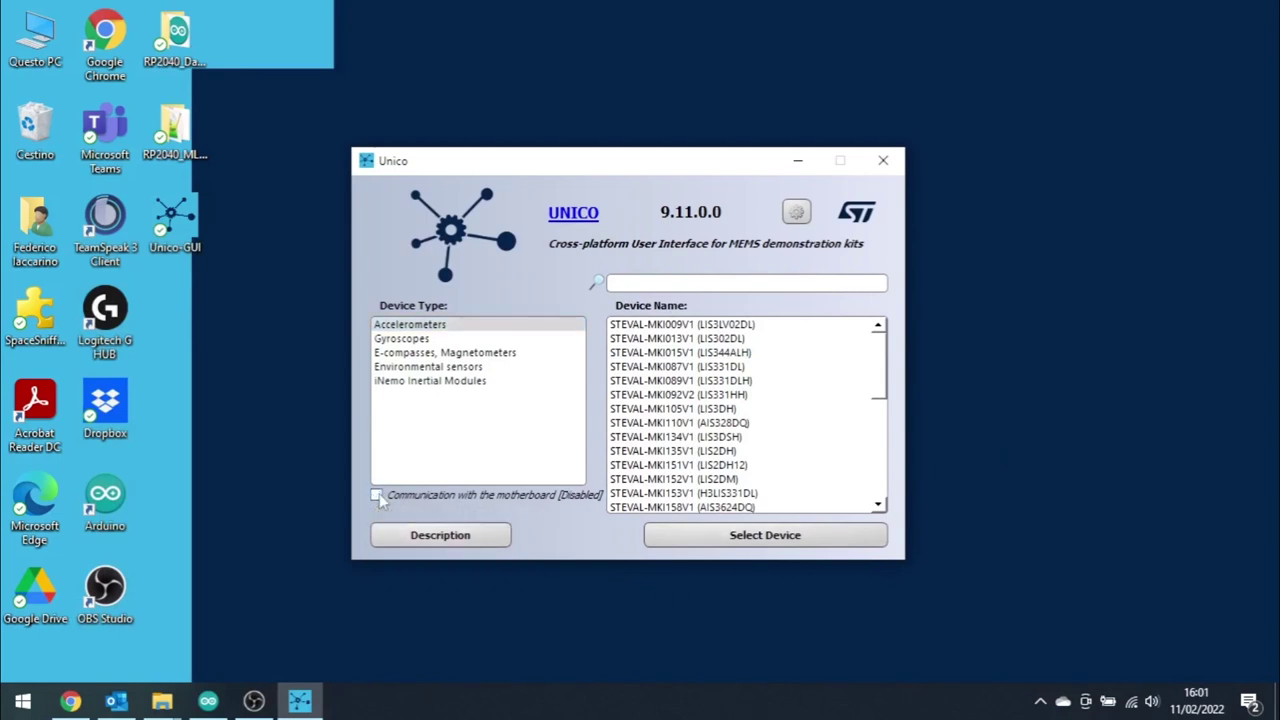
left_click(445, 384)
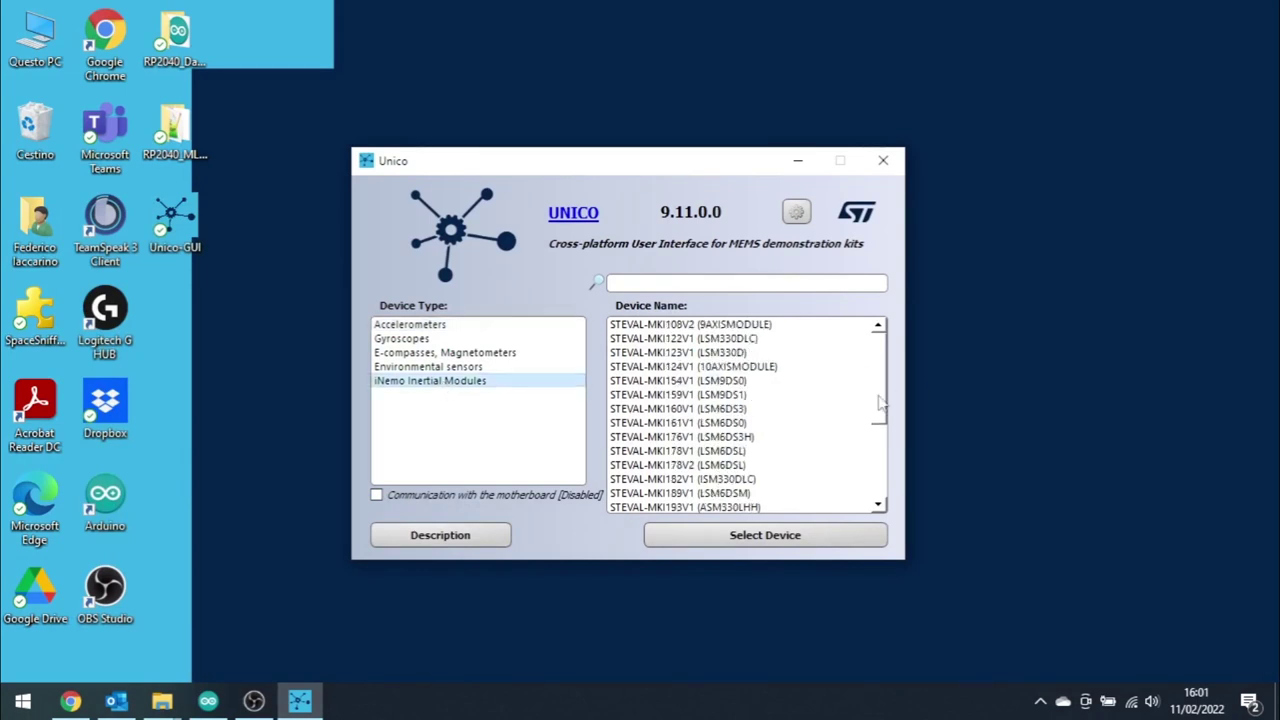
scroll(876, 466, "down", 3)
scroll(876, 466, "down", 1)
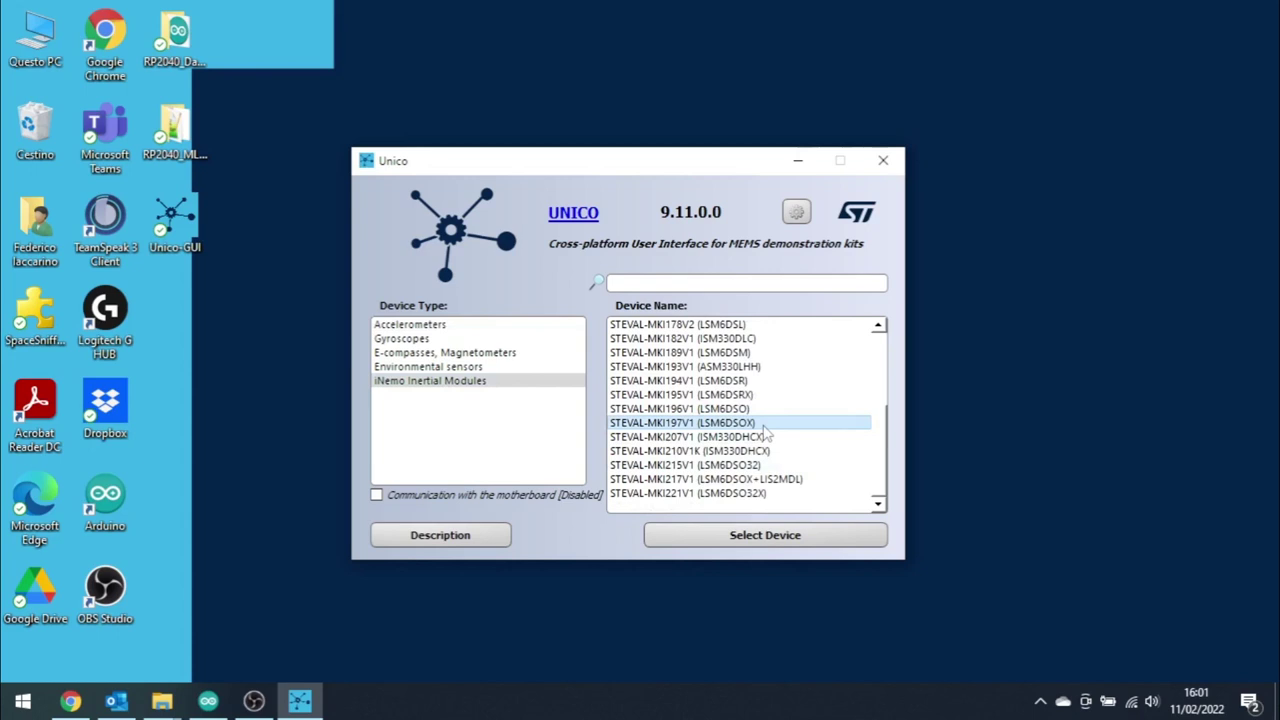
left_click(763, 425)
left_click(805, 535)
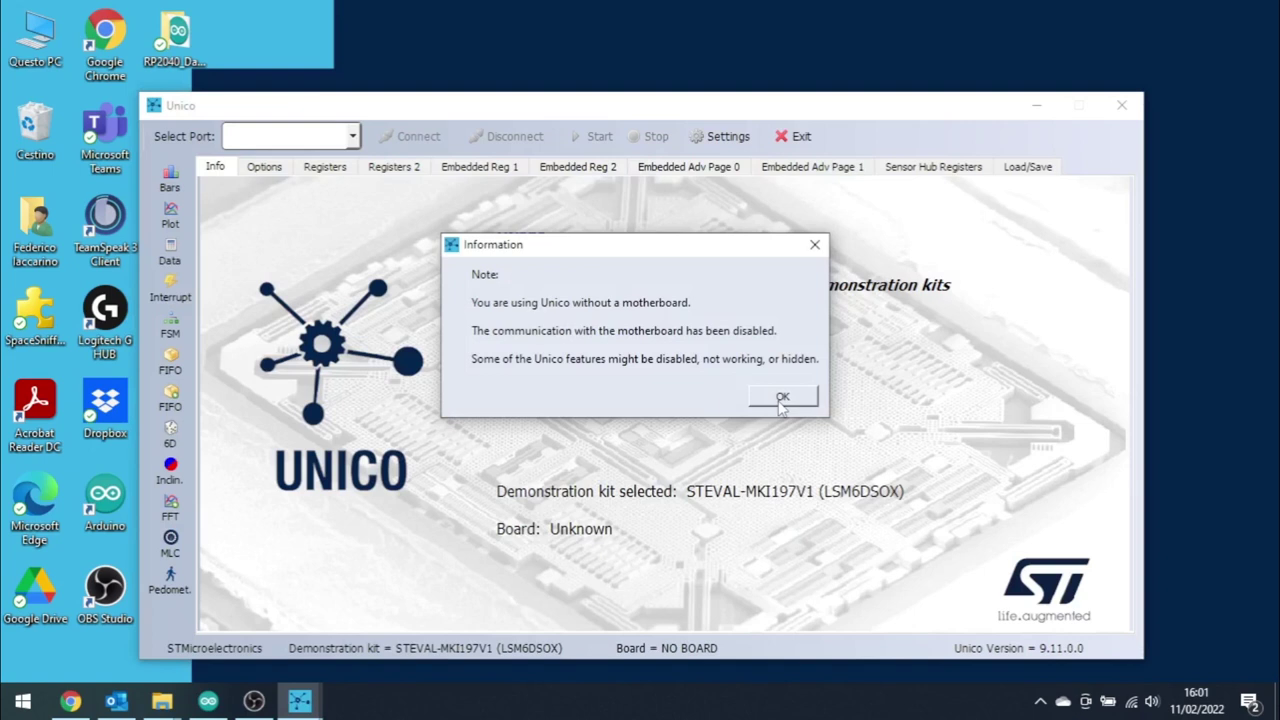
left_click(782, 398)
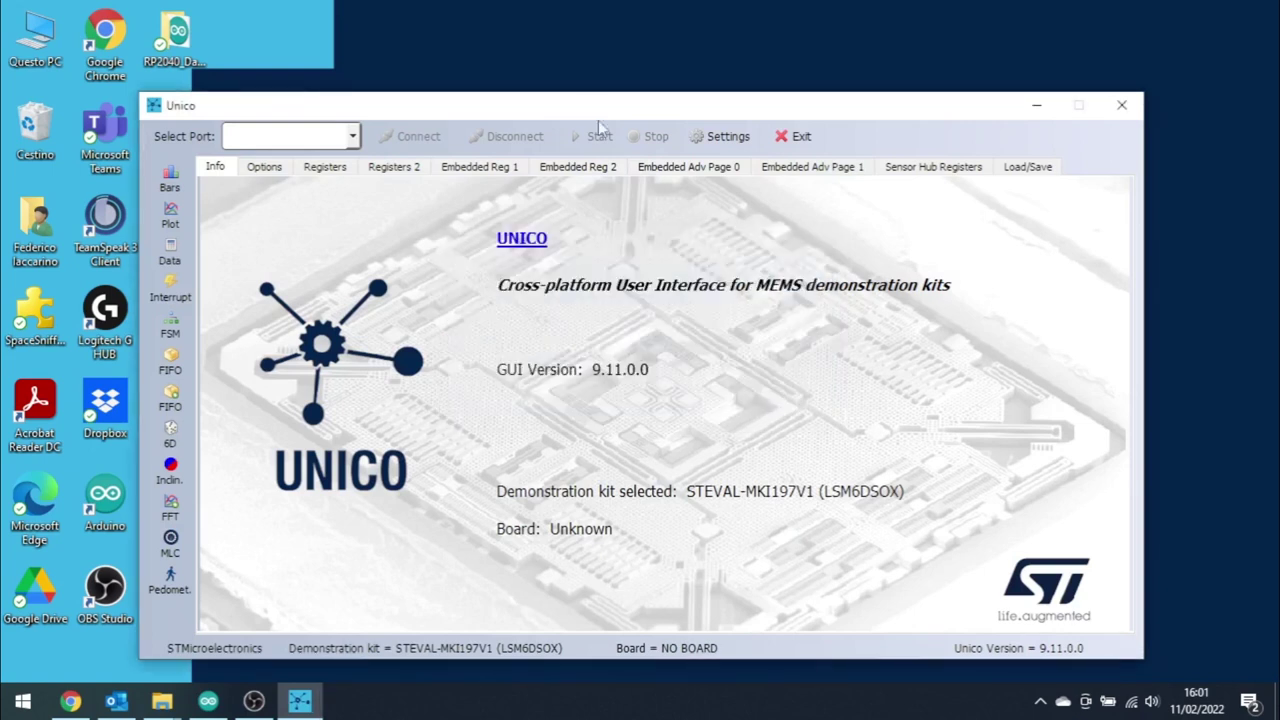
left_click_drag(589, 105, 673, 100)
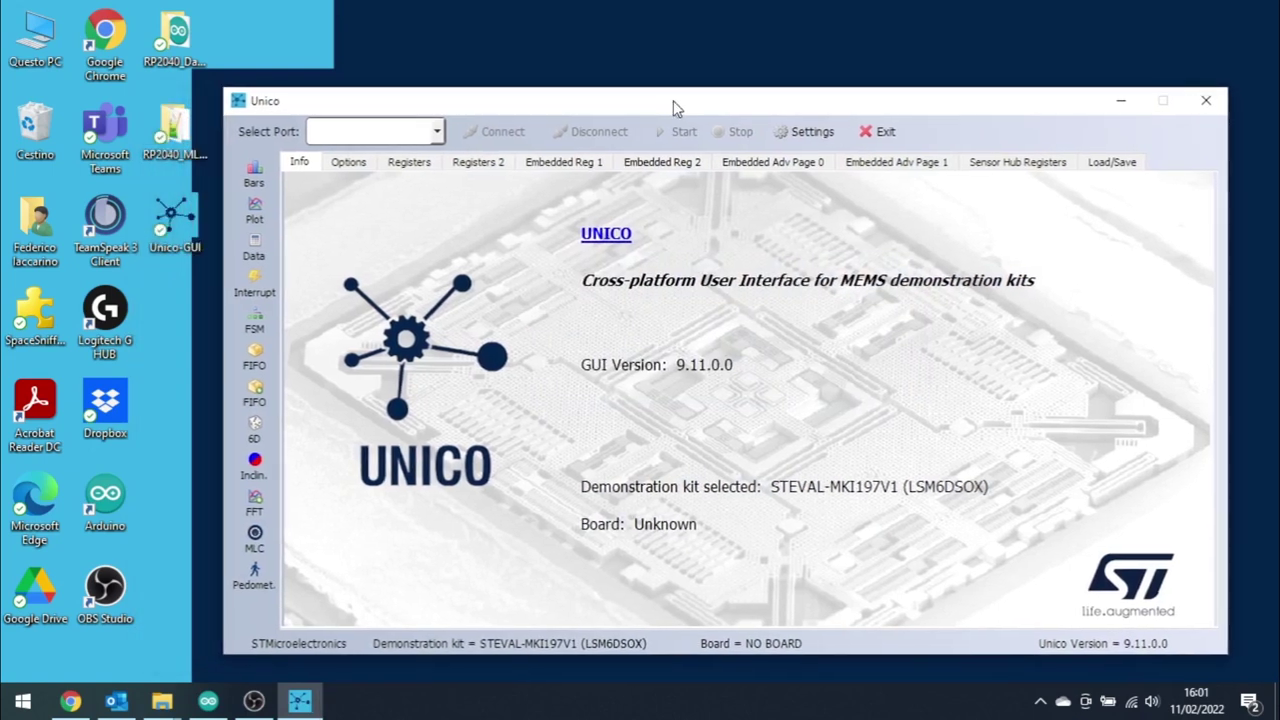
In the Machine Learning Core tool, load idle.txt from RP2040_MLC_Motion_Intensity as the idle pattern.
left_click(255, 537)
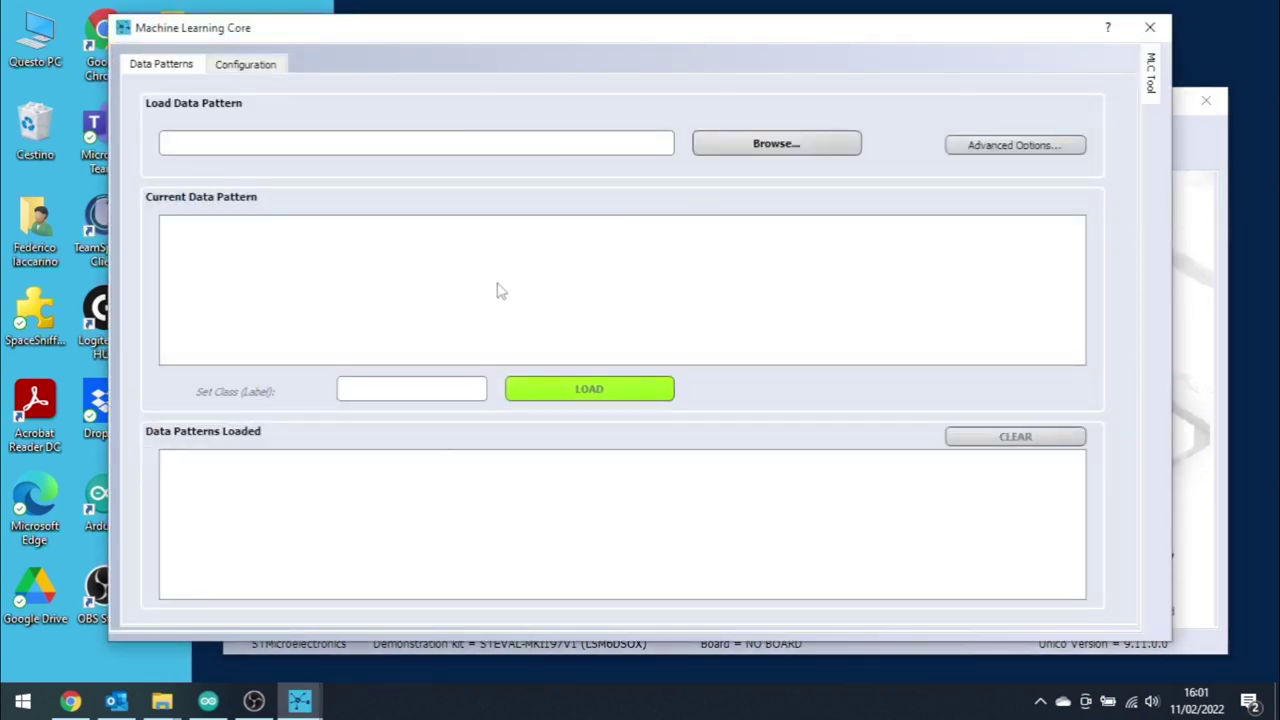
left_click(727, 152)
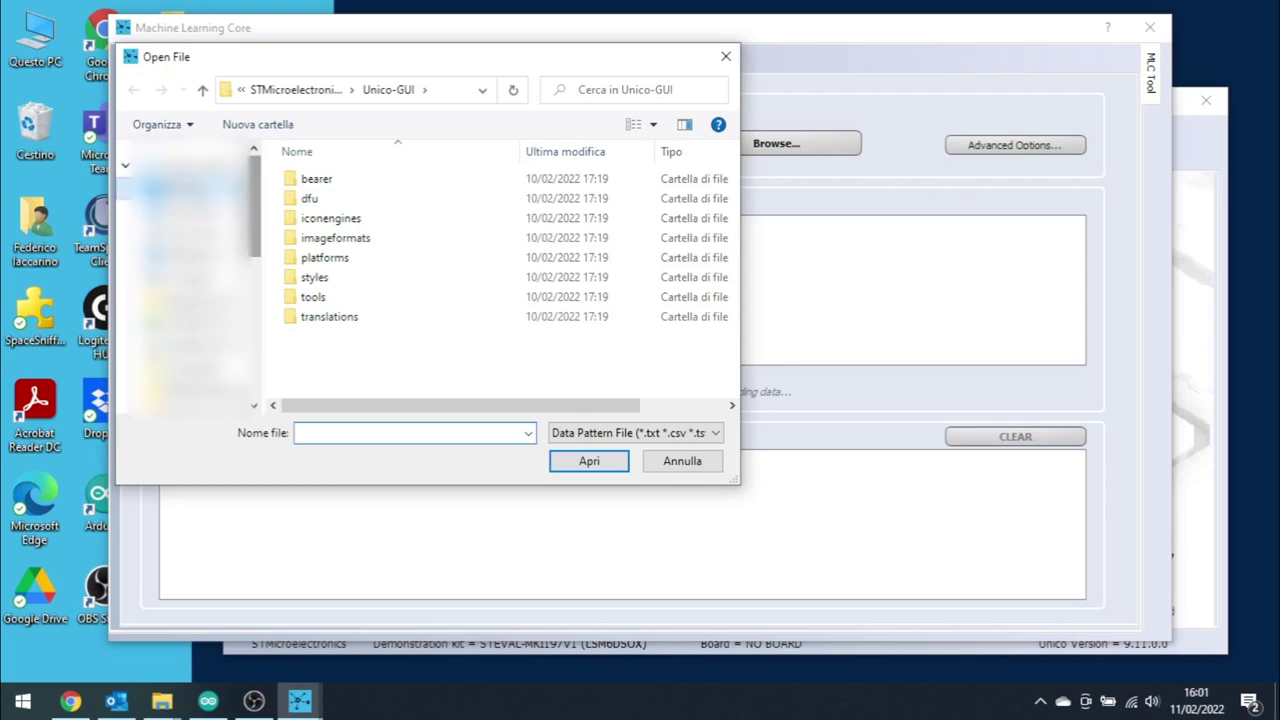
left_click(165, 190)
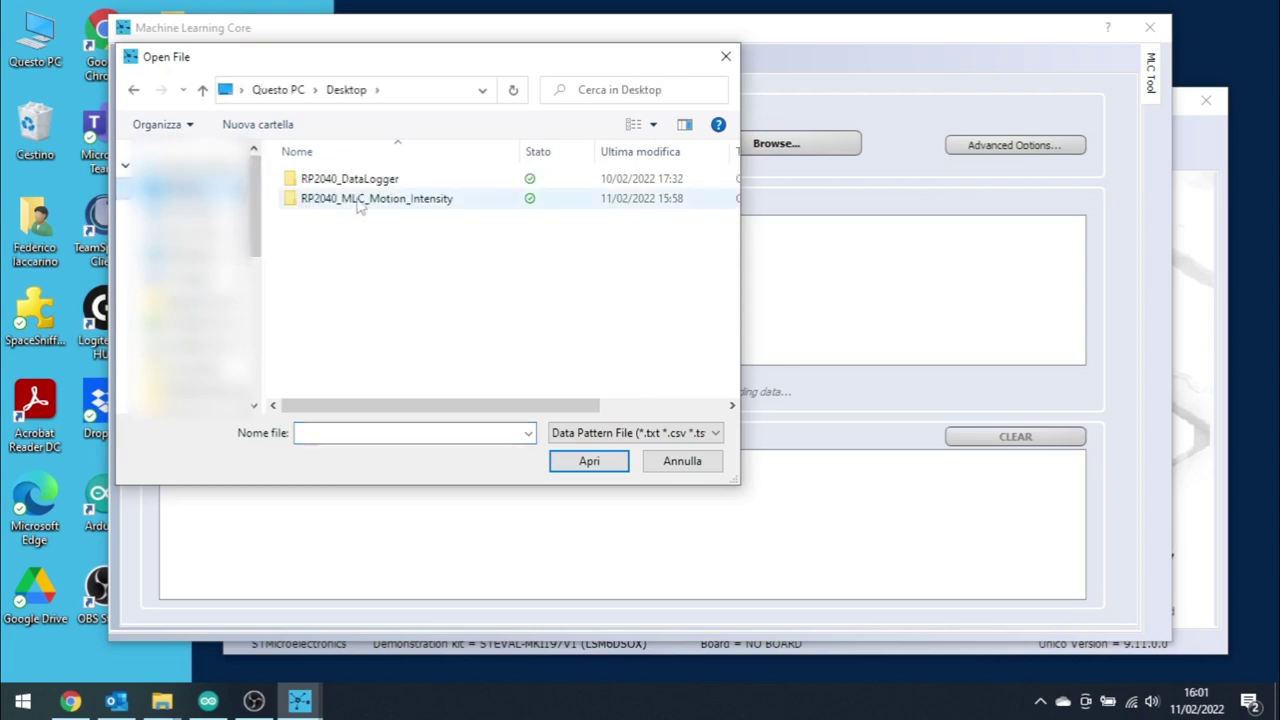
double_click(409, 198)
left_click(335, 203)
double_click(335, 203)
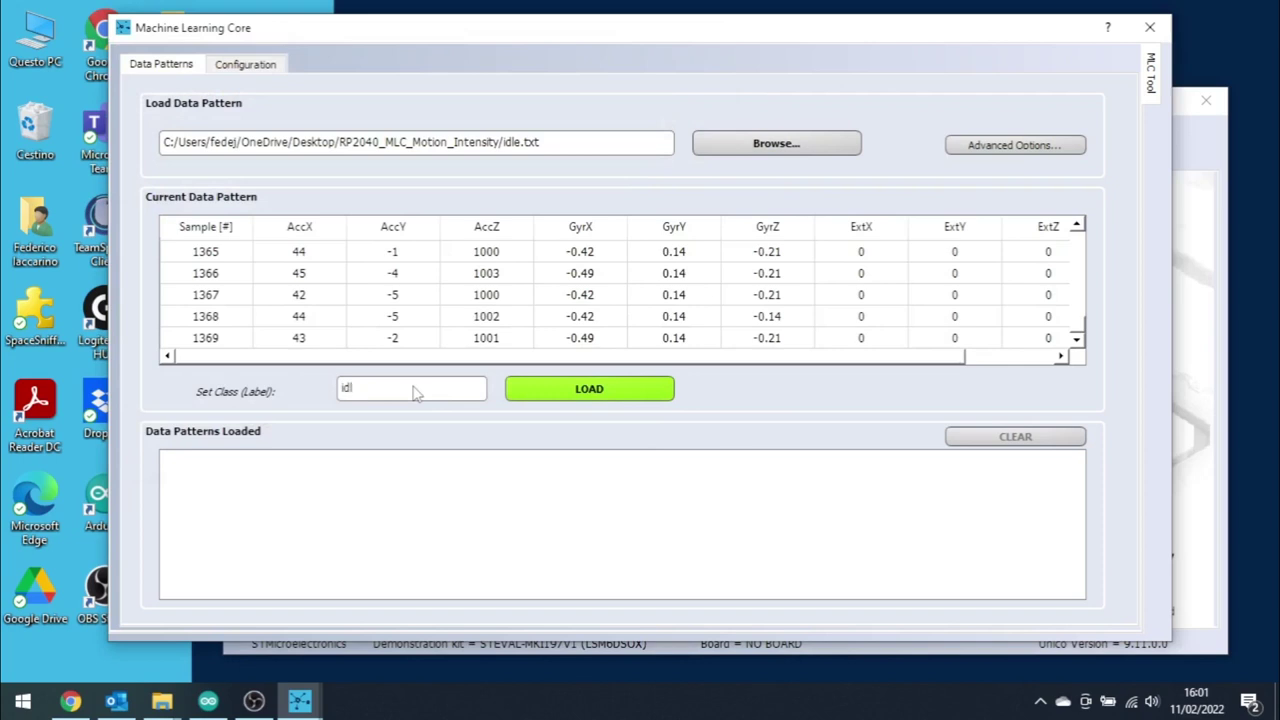
left_click(597, 389)
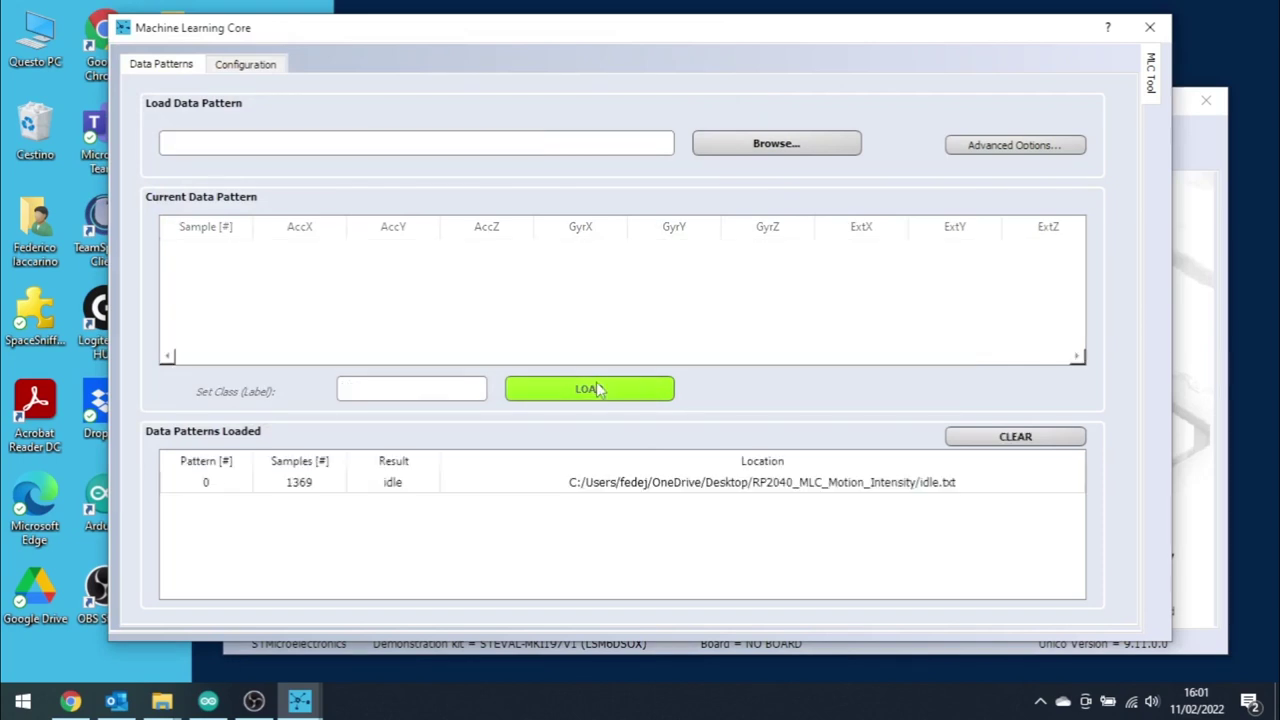
Load medium_intensity.txt with the class label medium_intensity.
left_click(730, 158)
left_click(383, 220)
double_click(383, 220)
left_click(380, 386)
type("medium_intensity")
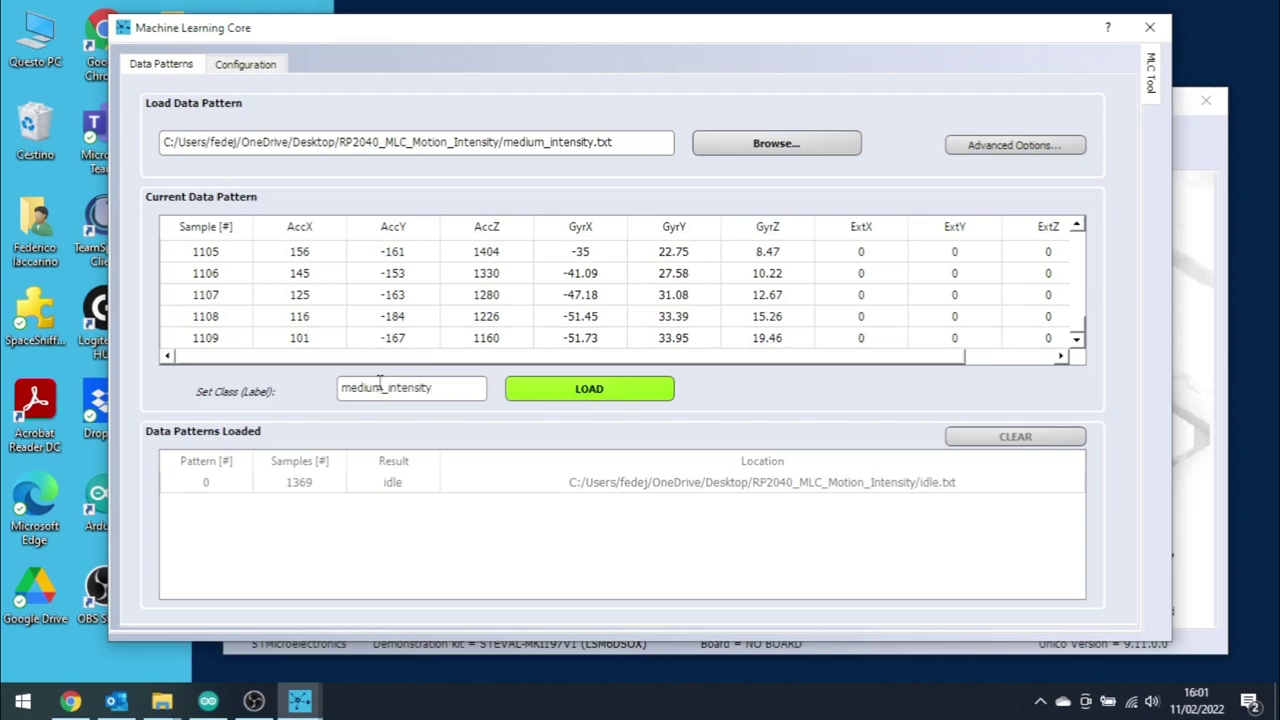
left_click(592, 396)
Load high_intensity.txt with the class label high_intensity.
left_click(738, 144)
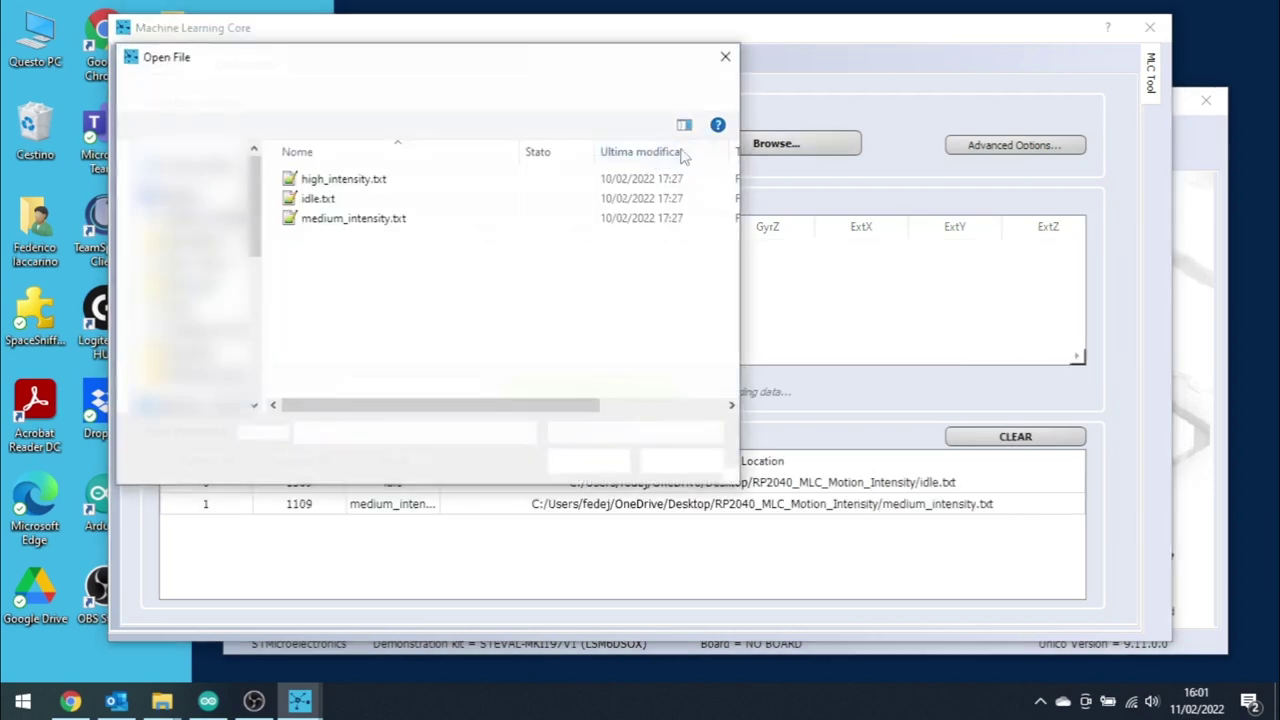
double_click(384, 180)
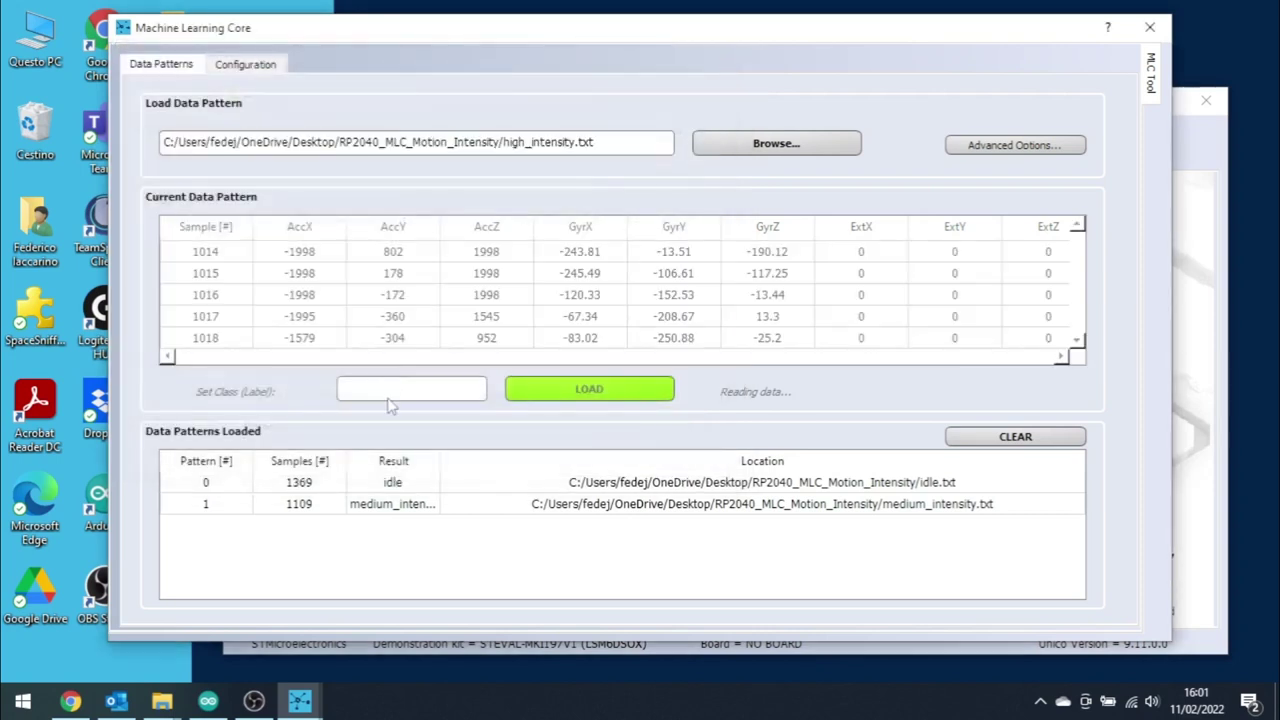
left_click(383, 387)
type("high_intensity")
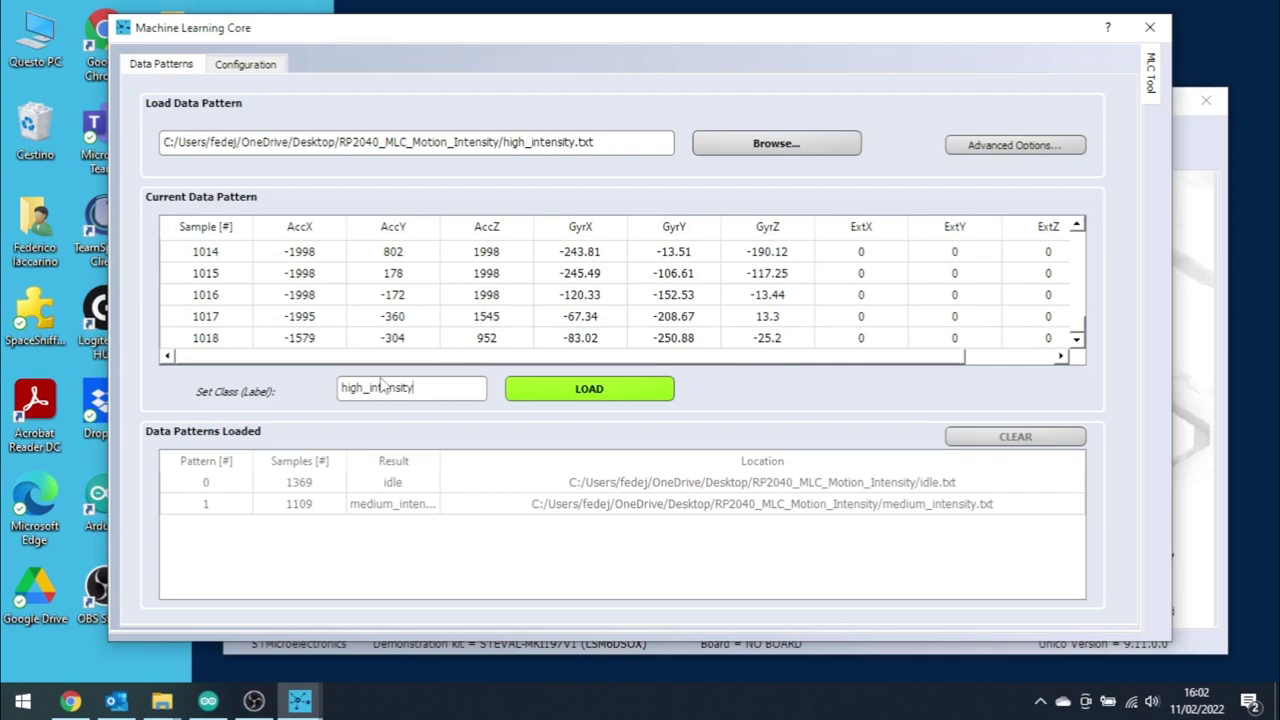
left_click(578, 395)
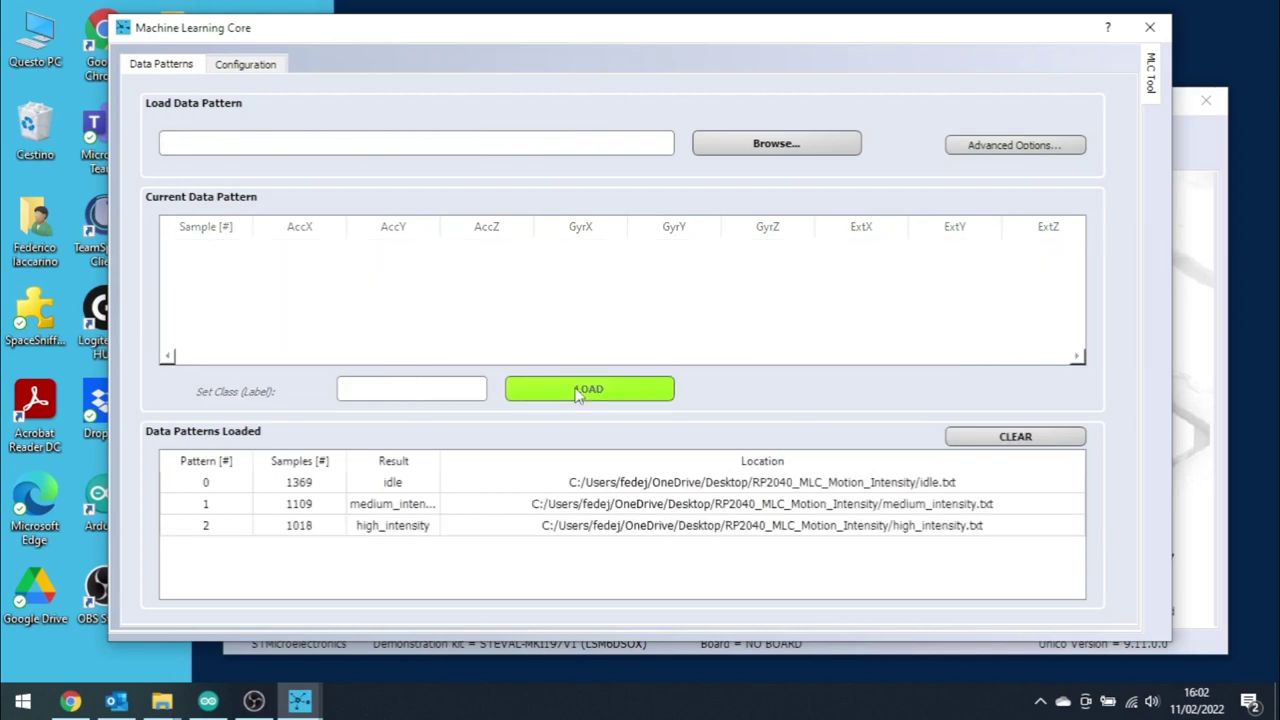
Start the MLC configuration and set the core data rate to 104 Hz.
left_click(249, 70)
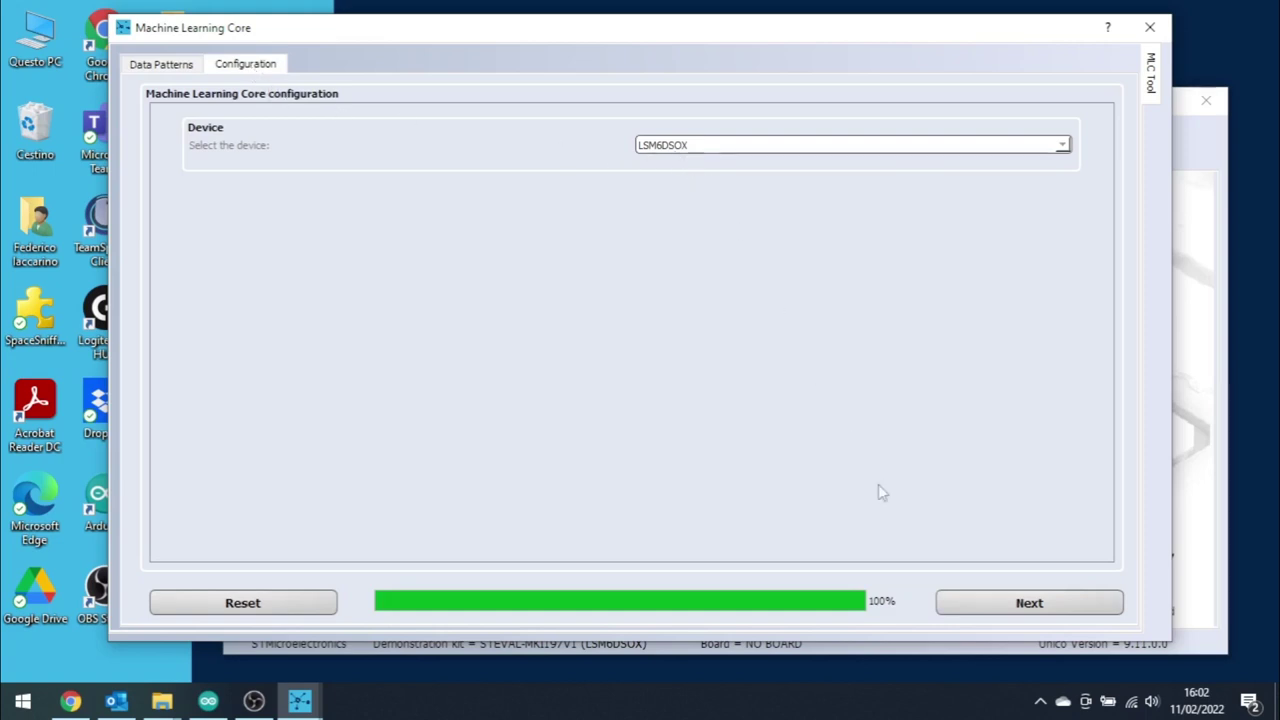
left_click(958, 602)
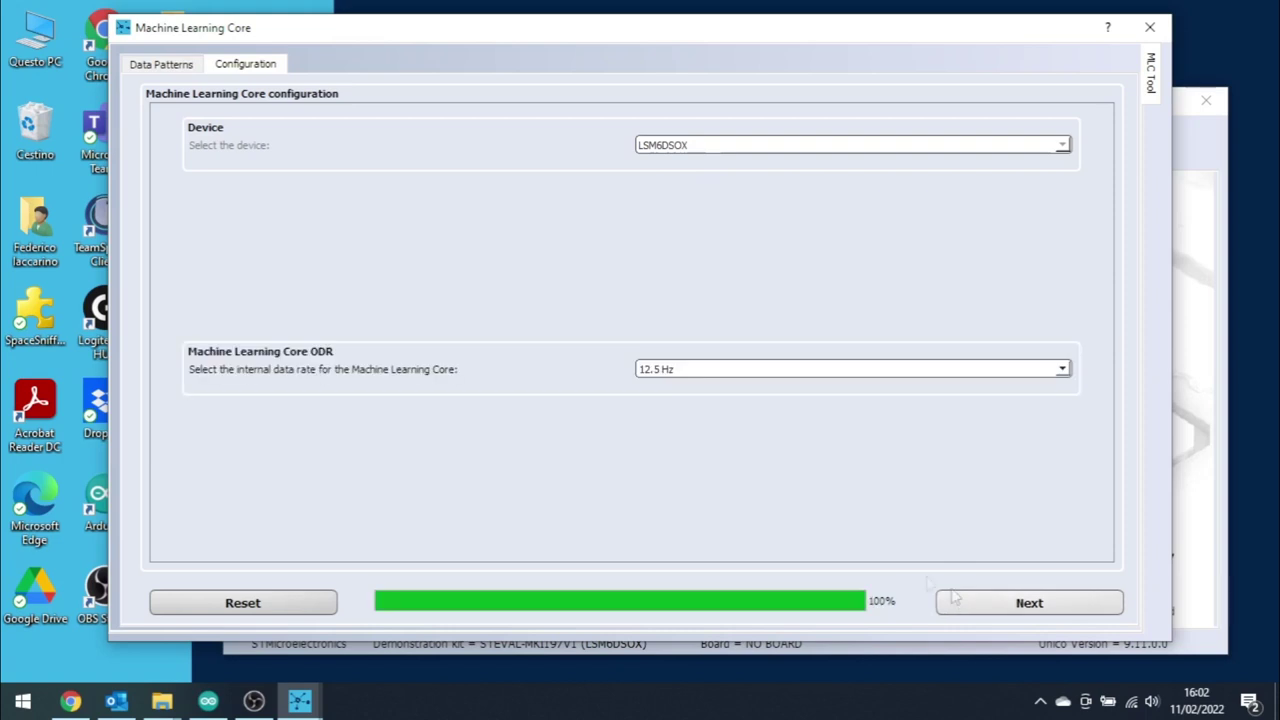
left_click(700, 369)
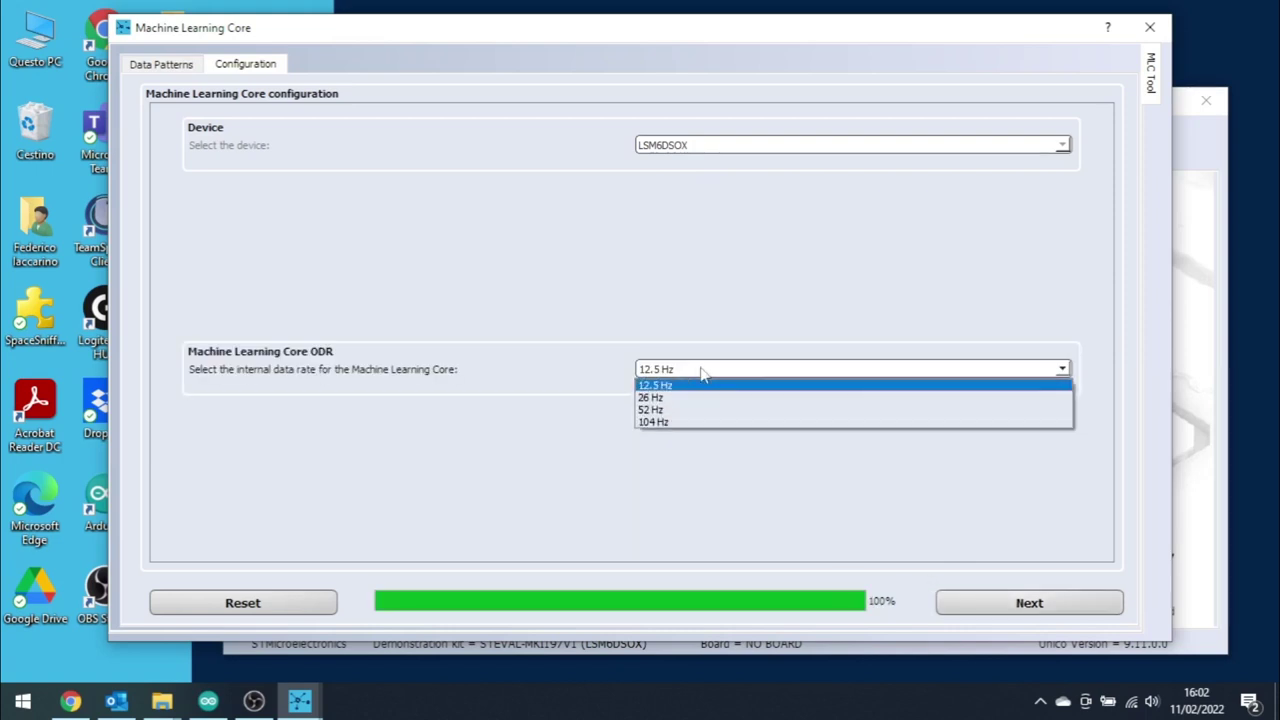
left_click(695, 422)
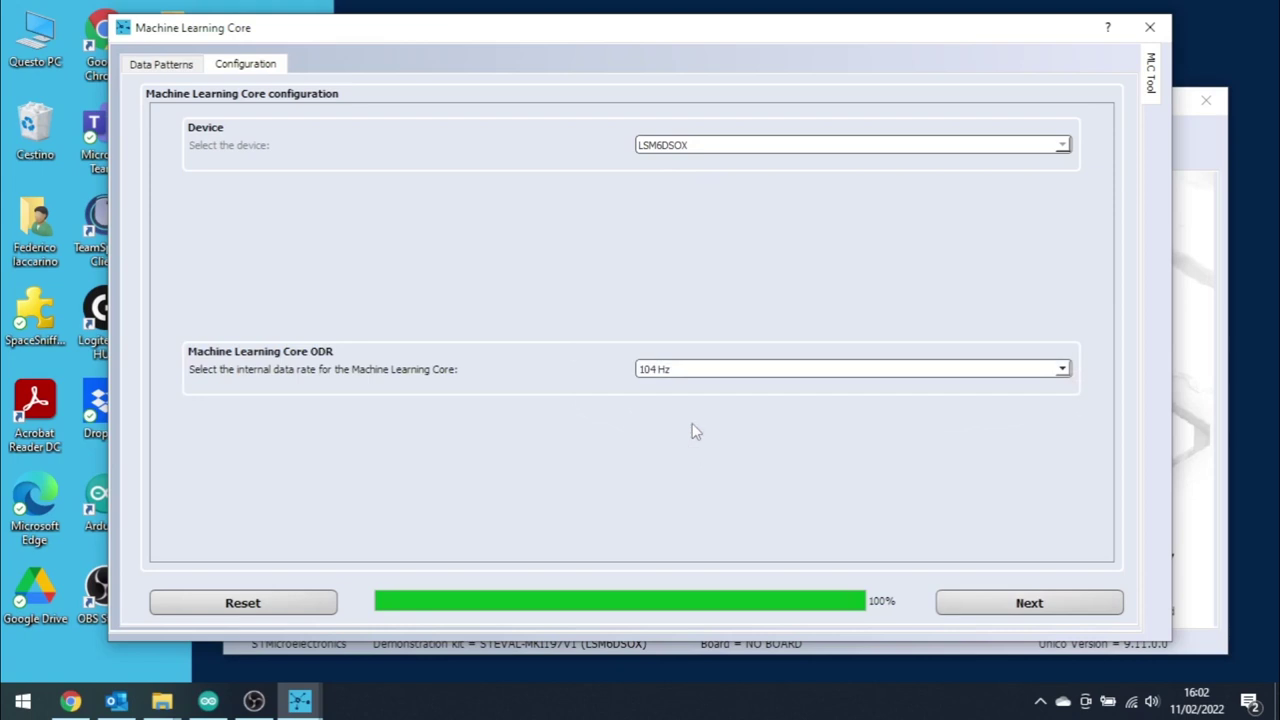
left_click(1045, 603)
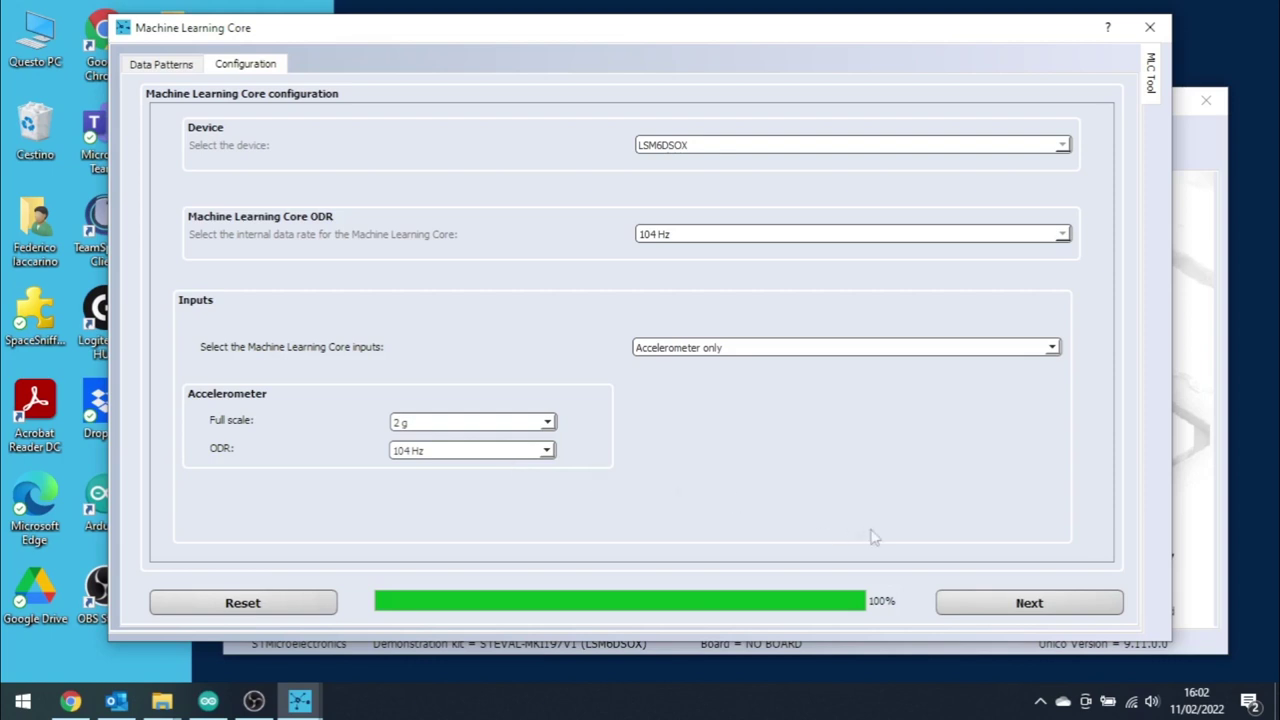
Accept input and decision tree settings, the 52-sample window, and end filter configuration.
left_click(980, 606)
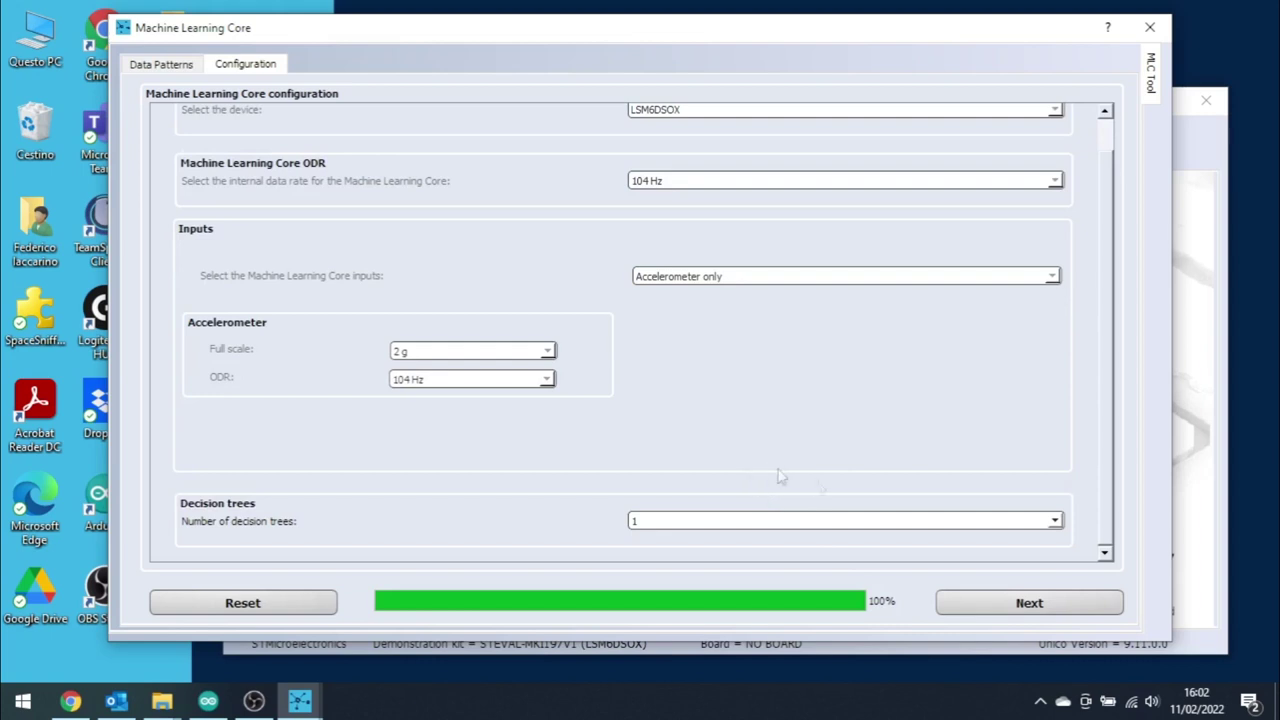
left_click(1025, 608)
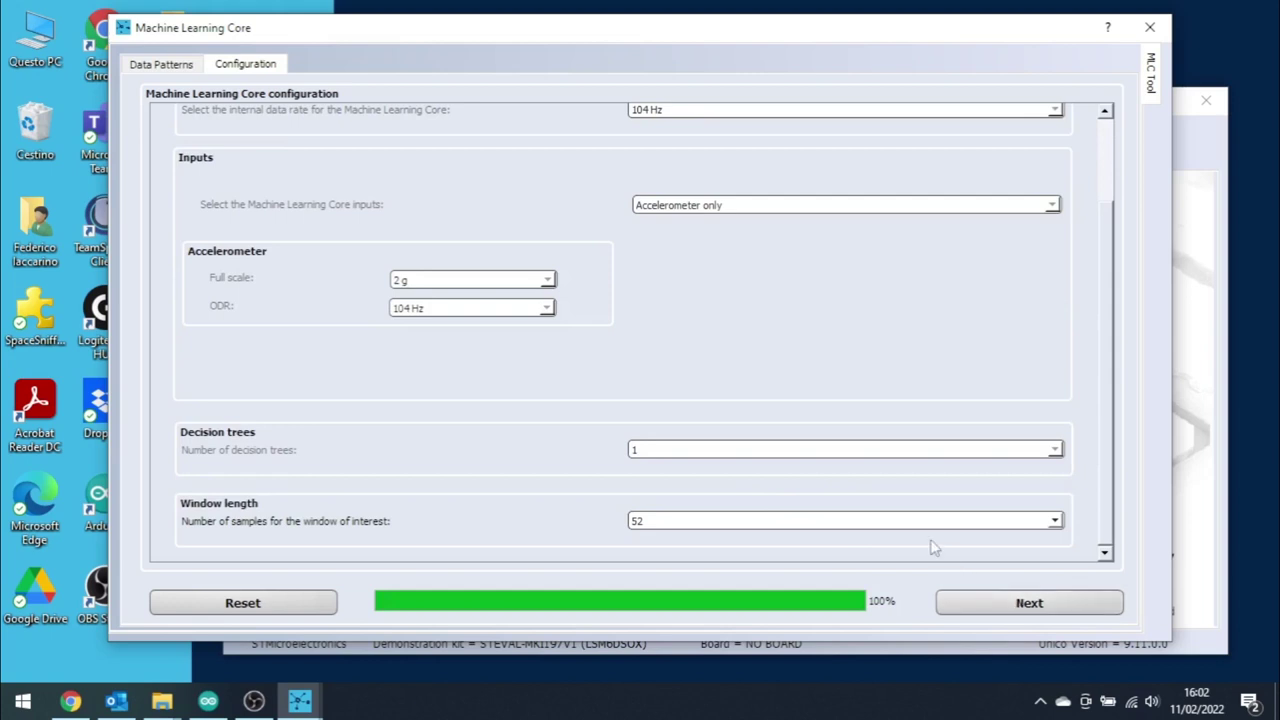
left_click(995, 603)
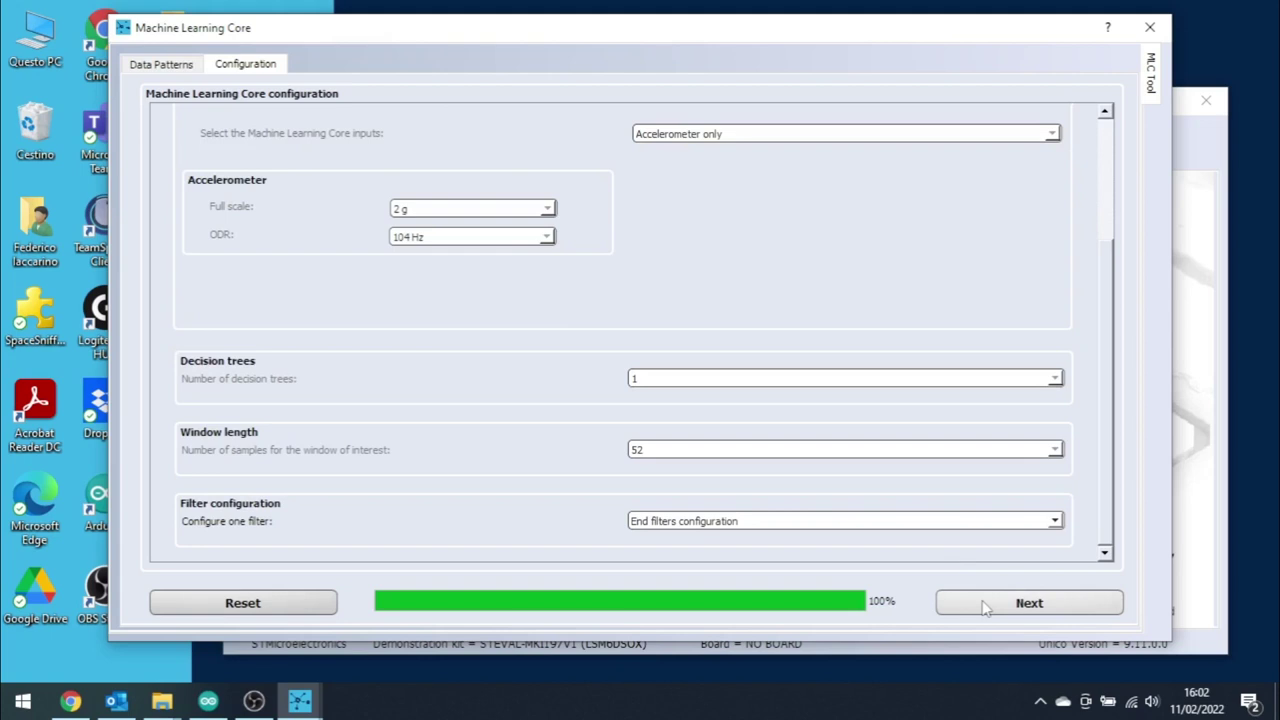
left_click(985, 606)
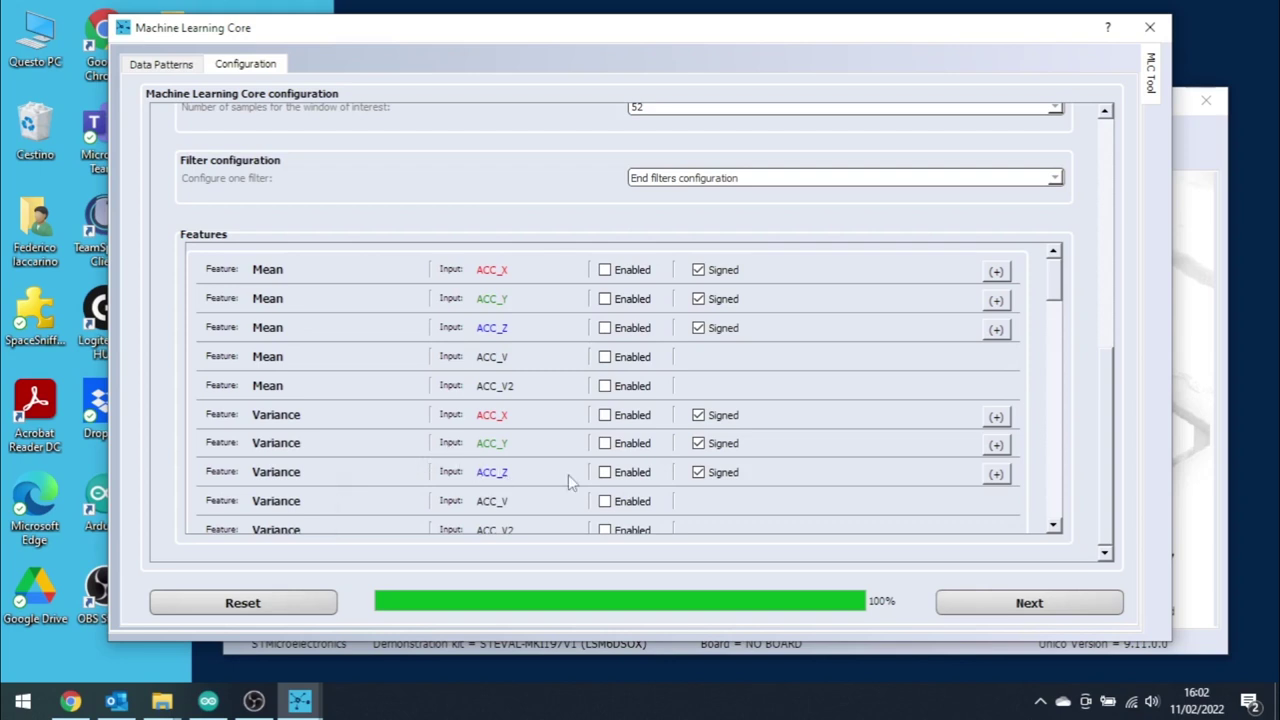
scroll(562, 475, "down", 2)
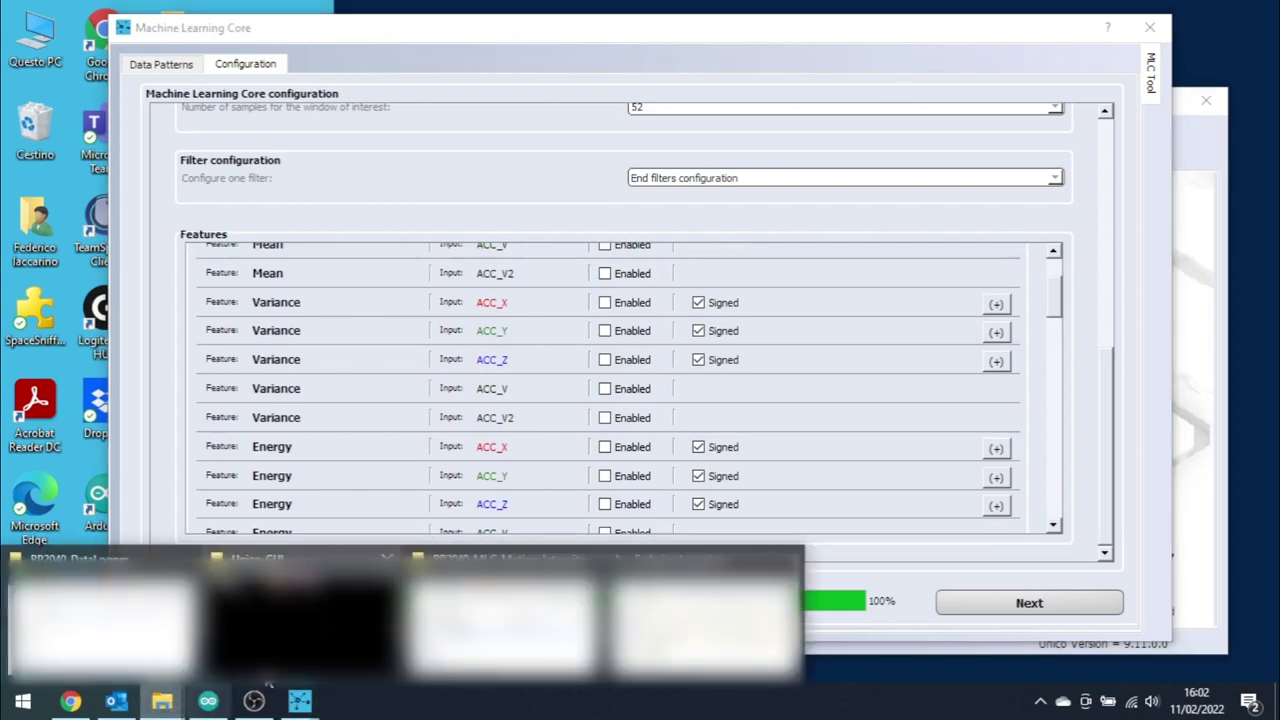
left_click(510, 563)
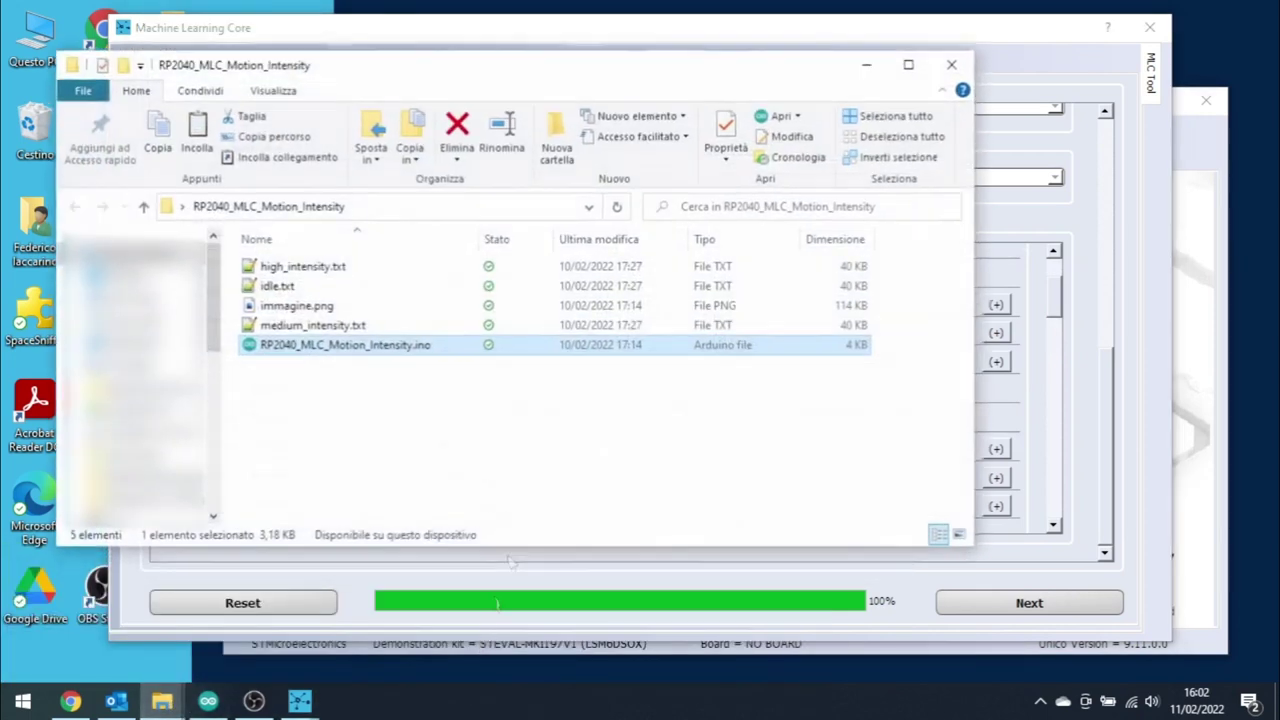
left_click(322, 310)
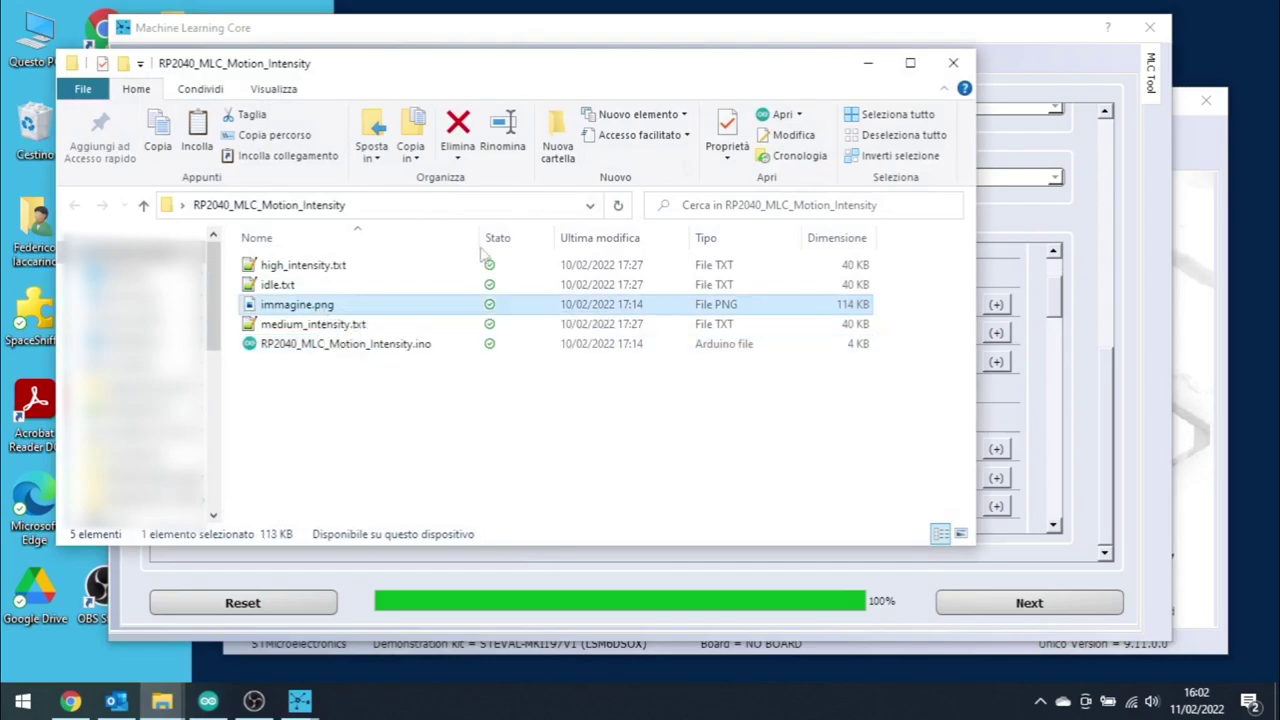
left_click(782, 114)
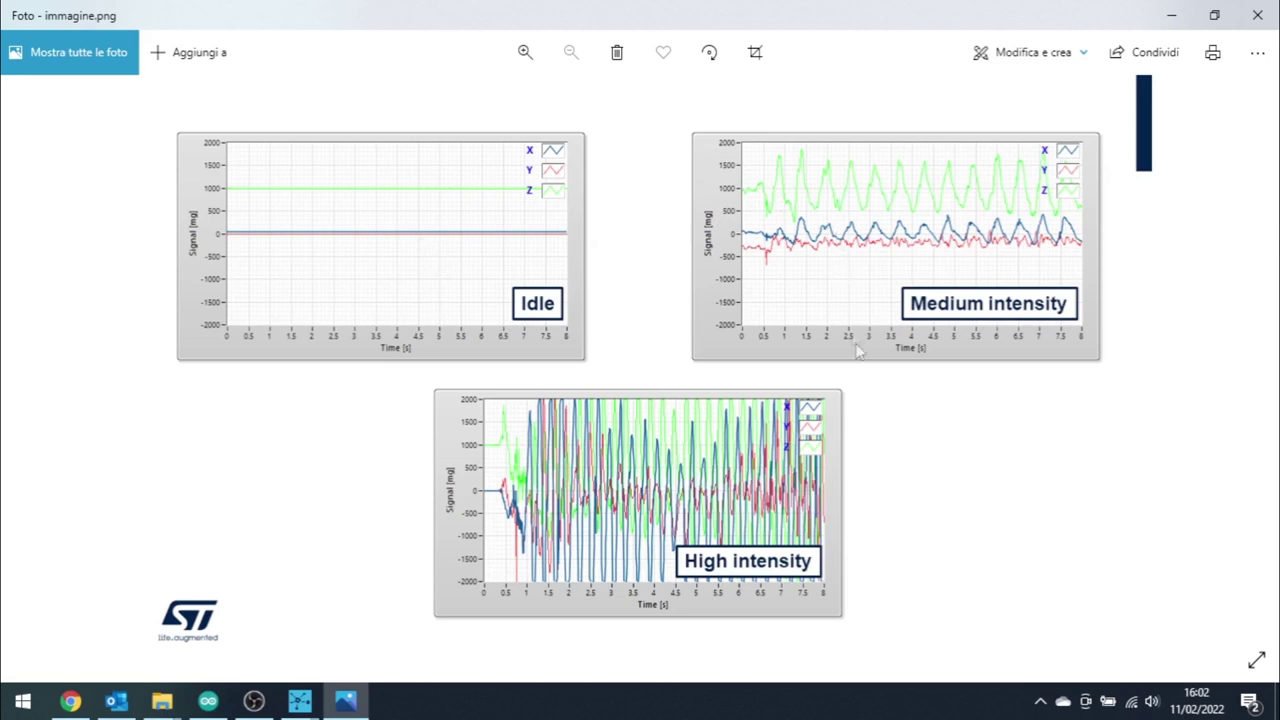
left_click(1171, 15)
left_click(868, 63)
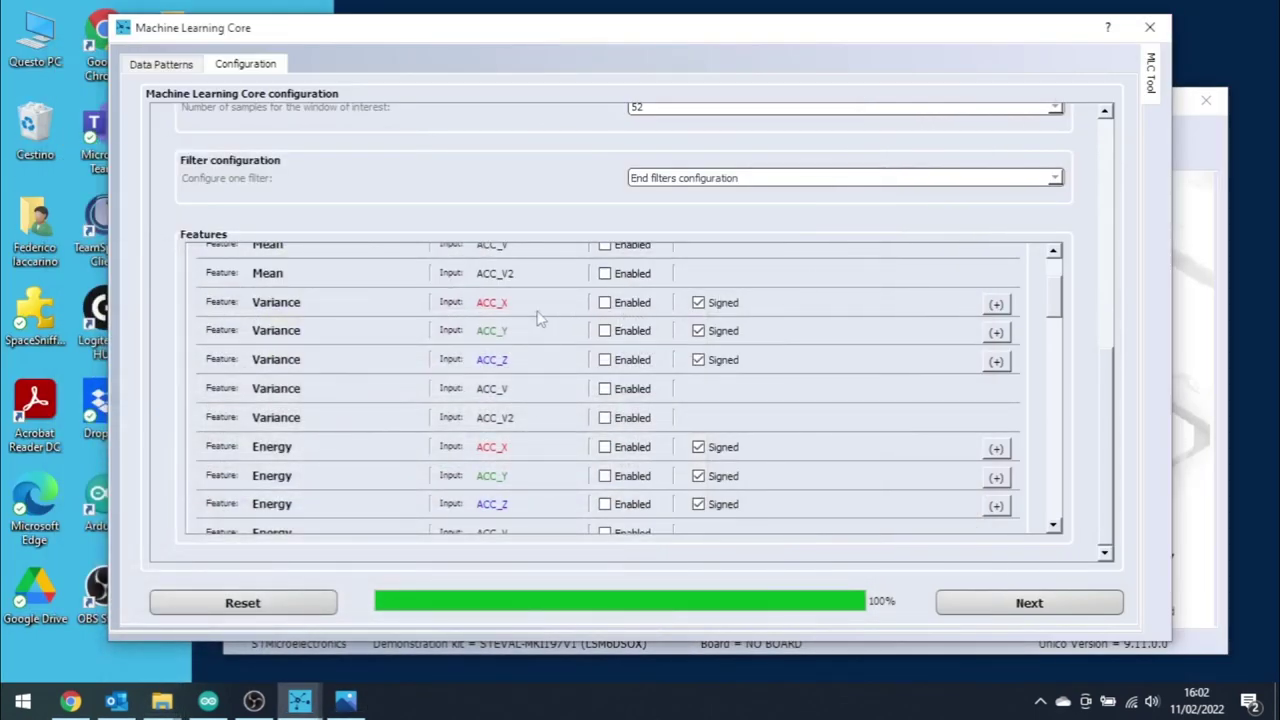
Enable only Variance on ACC_V and save the training data as arff.arff.
left_click(605, 389)
left_click(986, 606)
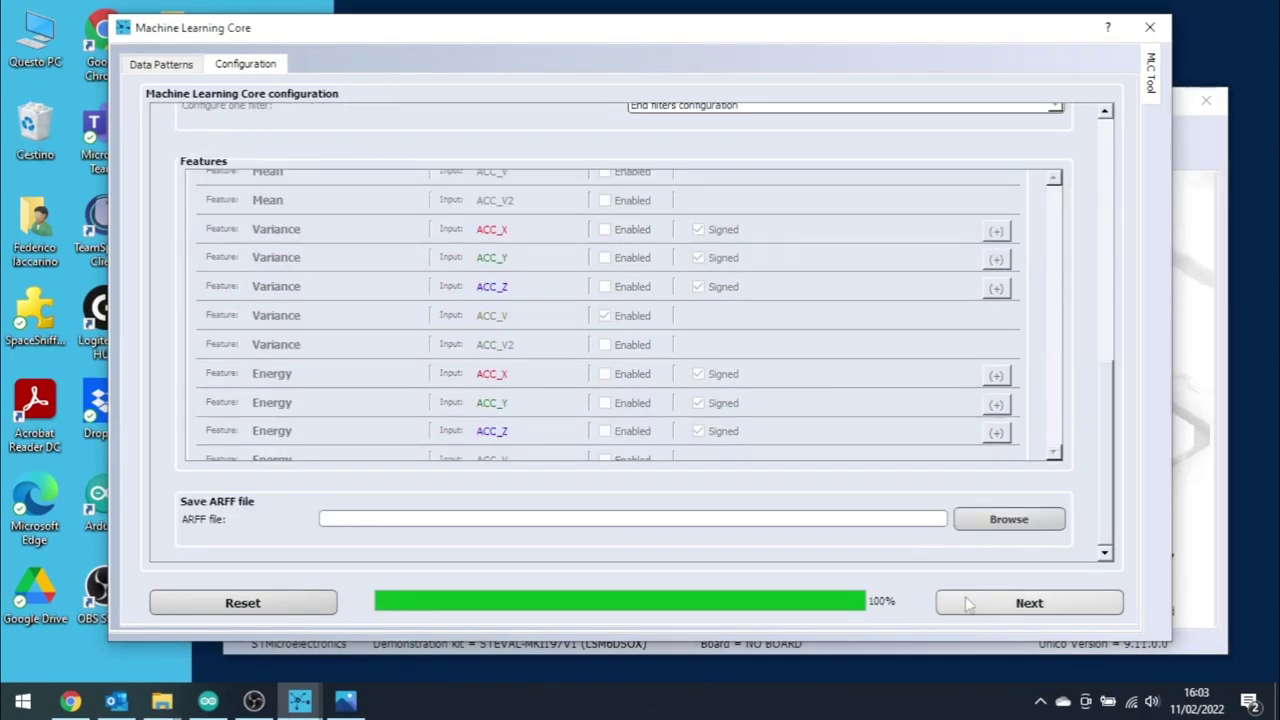
left_click(982, 526)
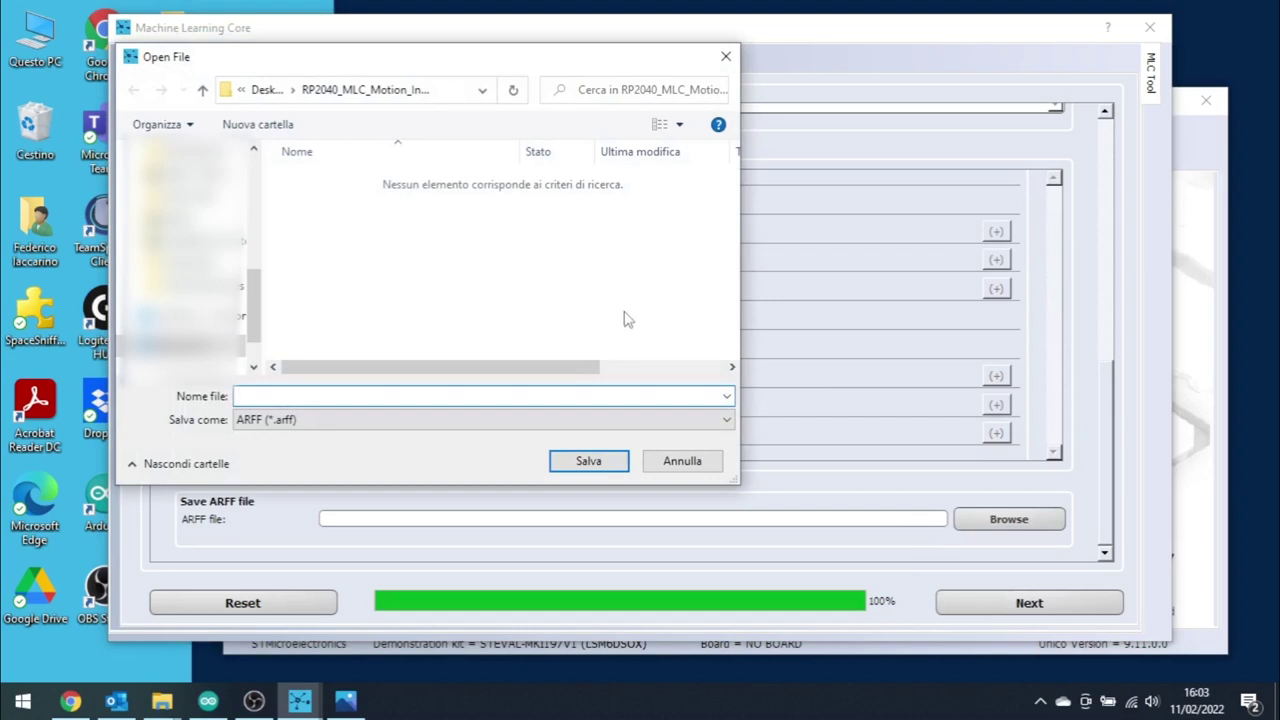
type("arff")
key("Return")
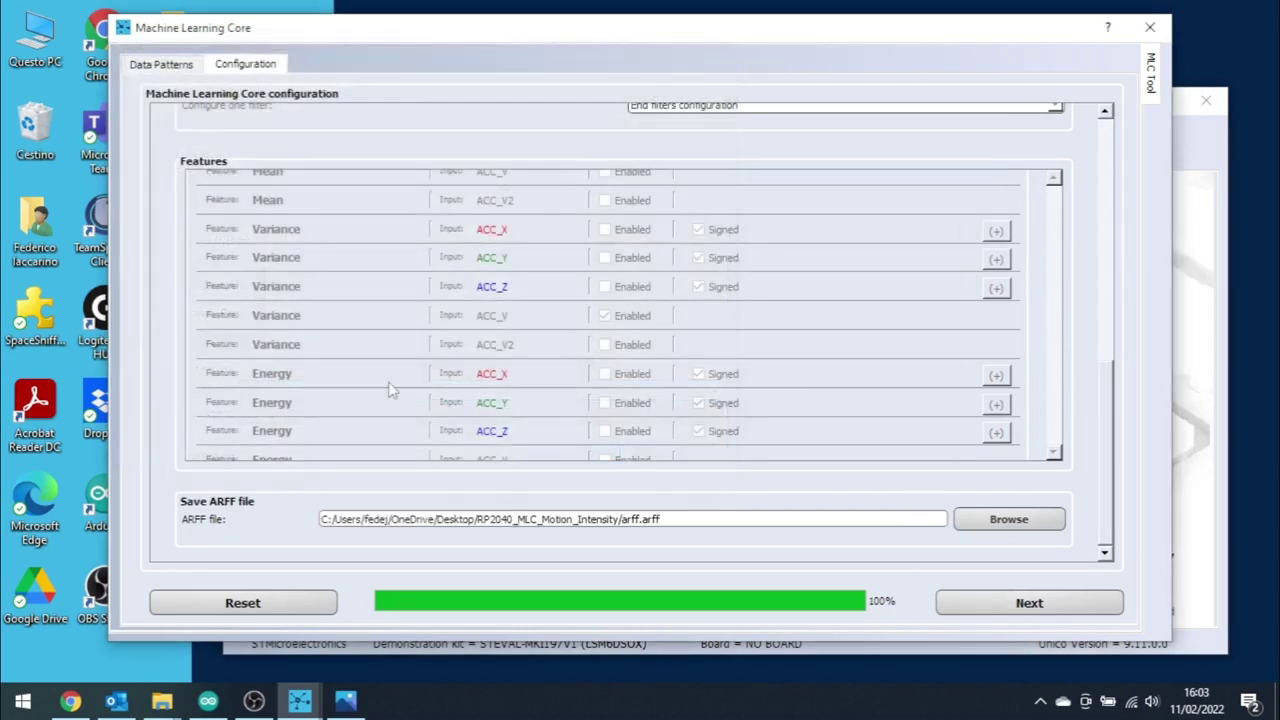
left_click(1000, 605)
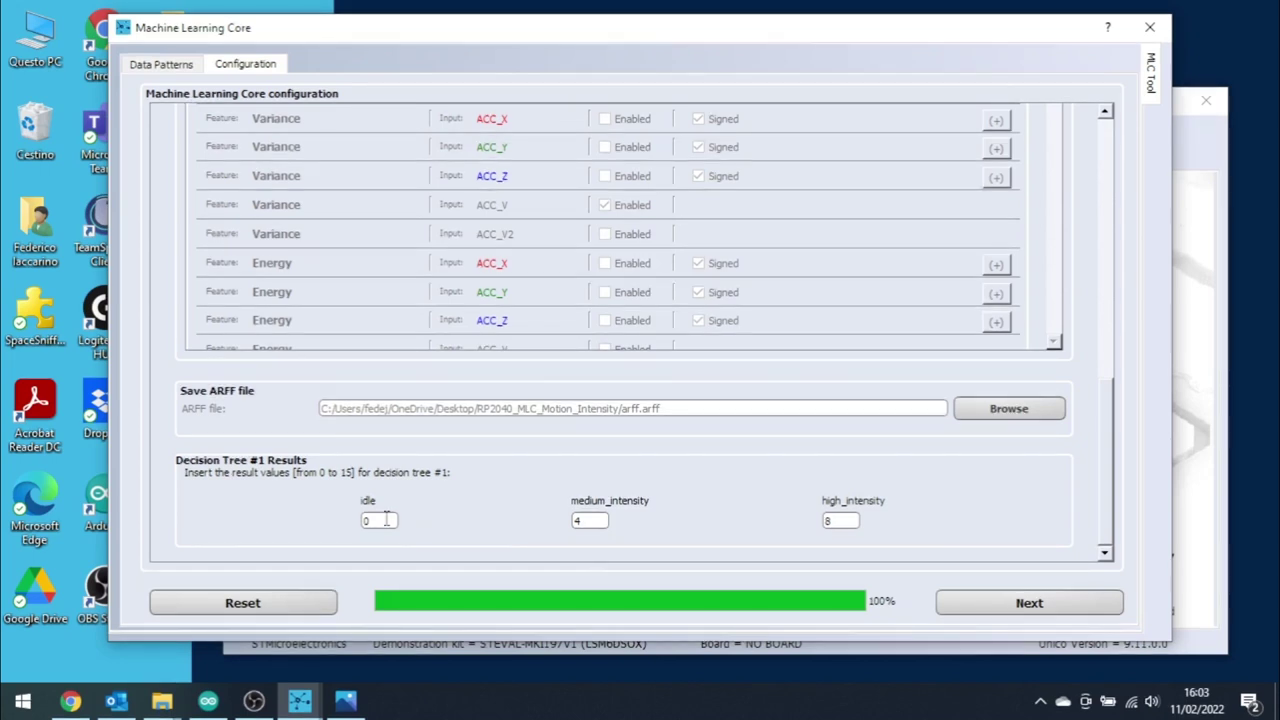
Change the idle result from 0 to 1, keep 4 and 8, and generate decision tree DT1.
left_click_drag(388, 520, 337, 517)
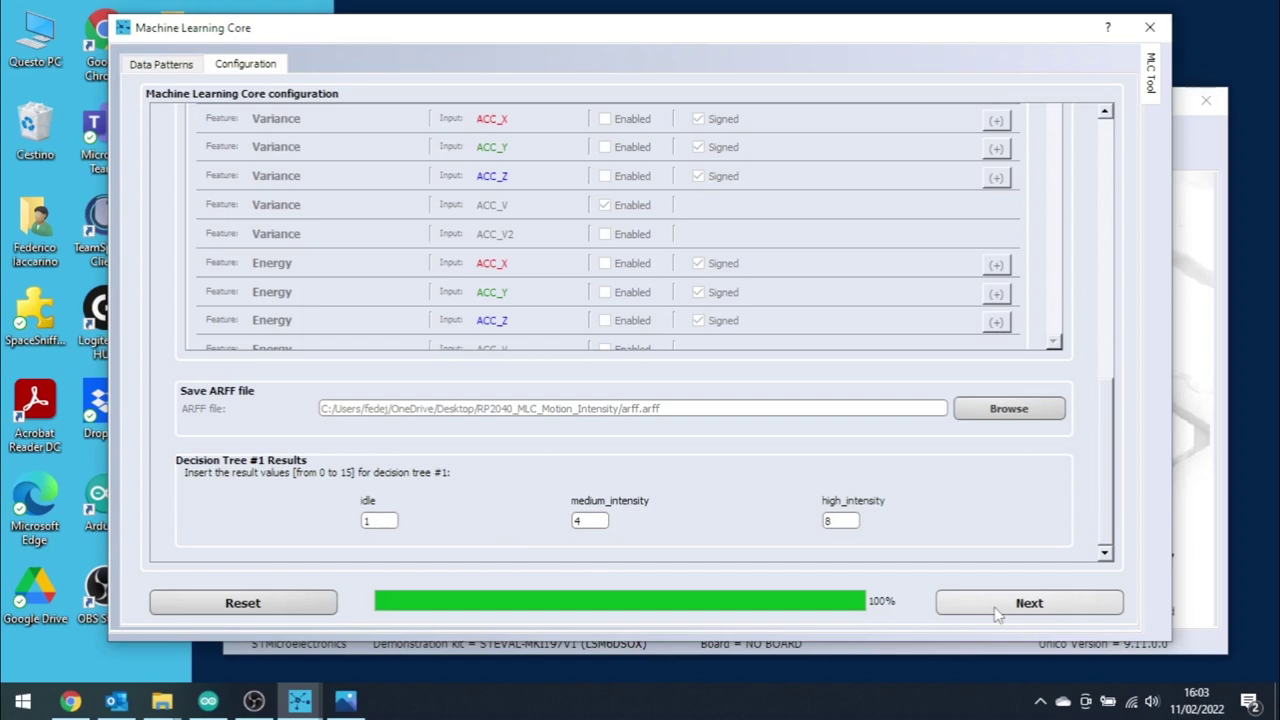
left_click(997, 604)
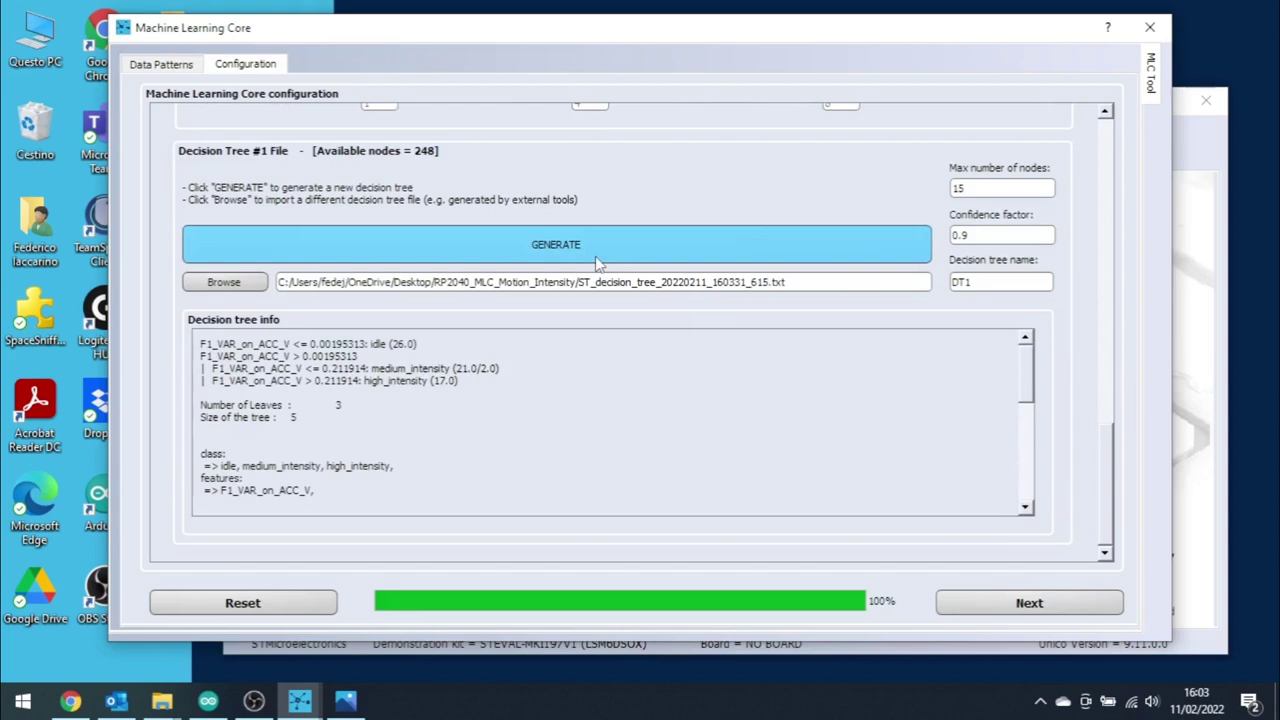
Accept DT1, leave meta-classifier counters at 0, and save lsm6dsox_motions_intensity.ucf to RP2040_MLC_Motion_Intensity.
left_click(1027, 608)
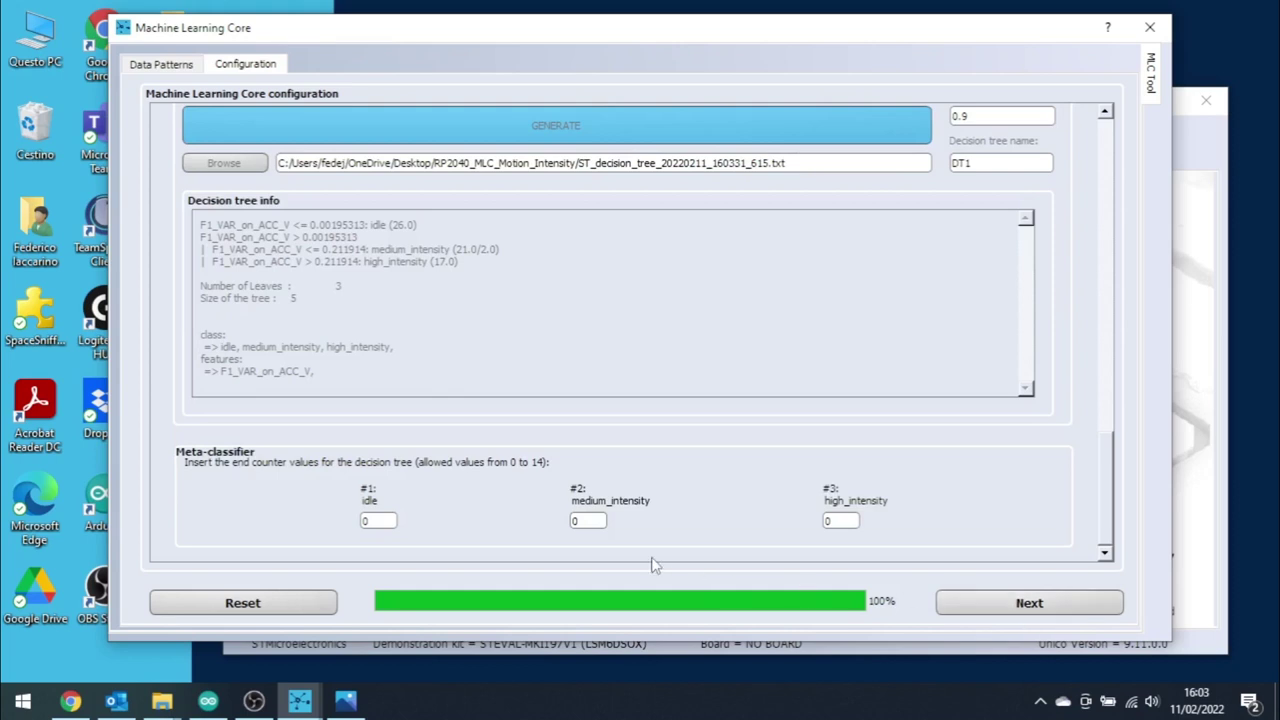
left_click(968, 607)
left_click(1001, 526)
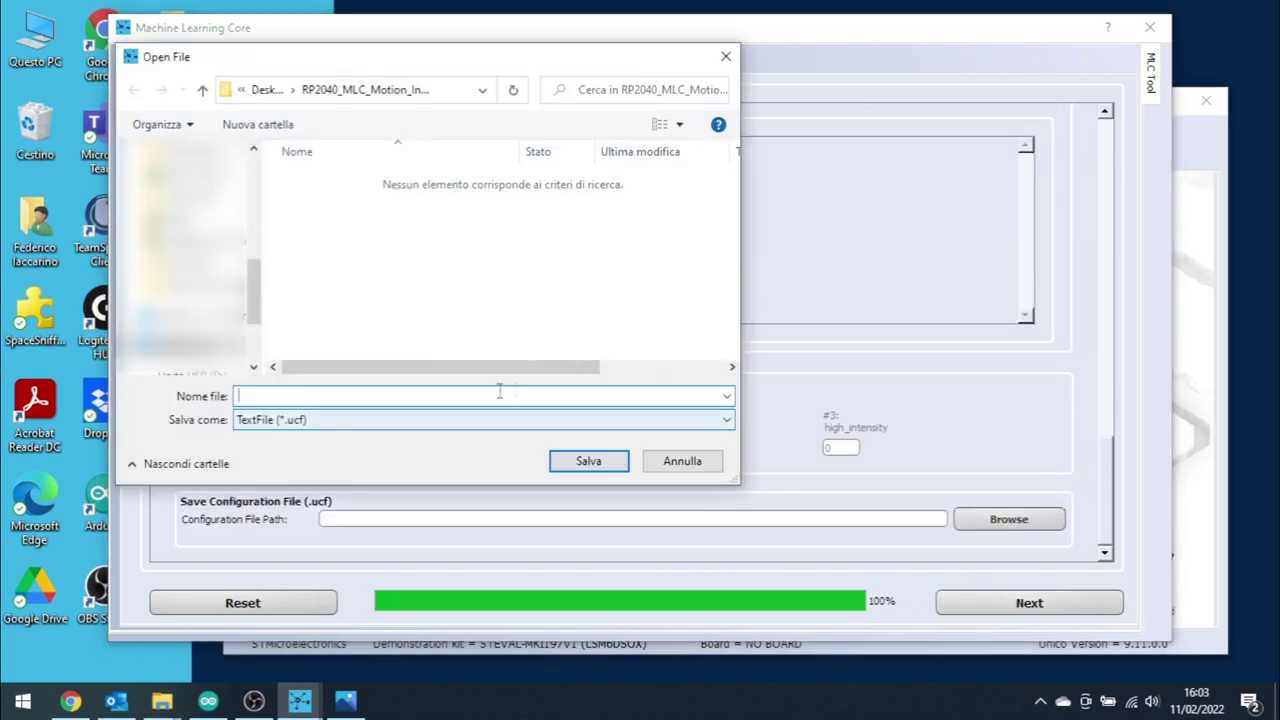
type("lsm6dsox_motions_intensity")
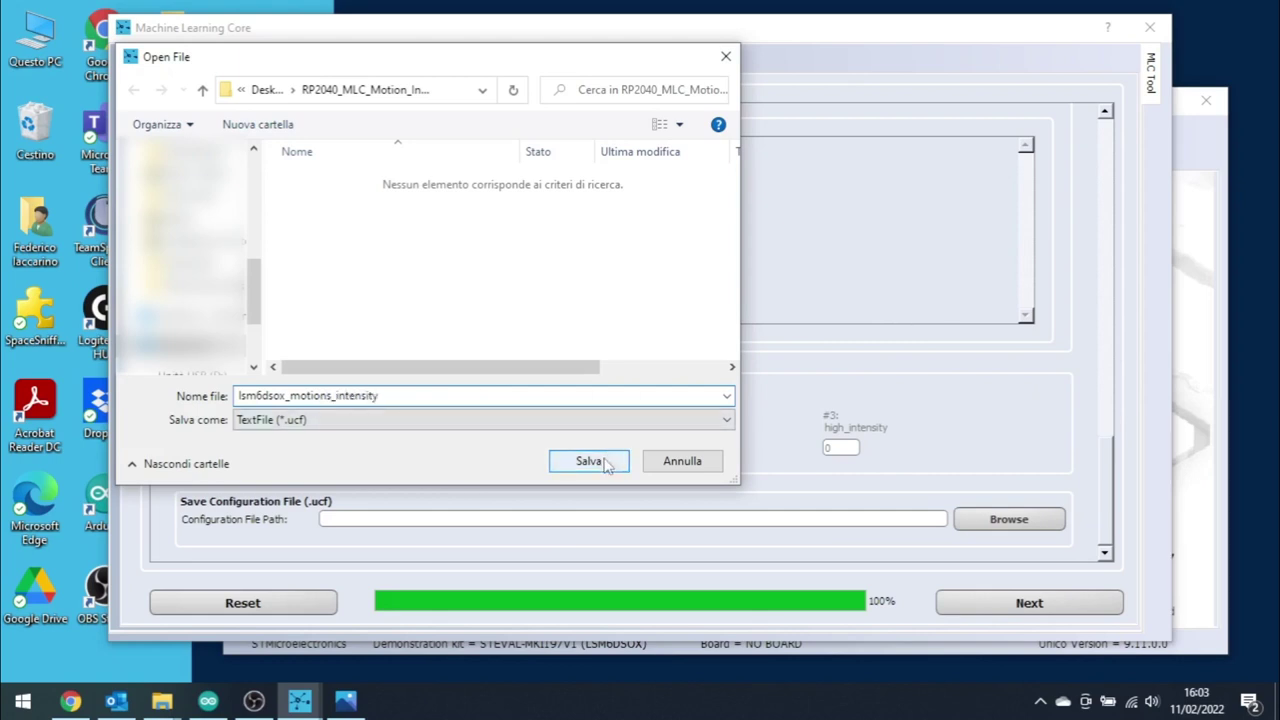
left_click(590, 461)
left_click(1020, 604)
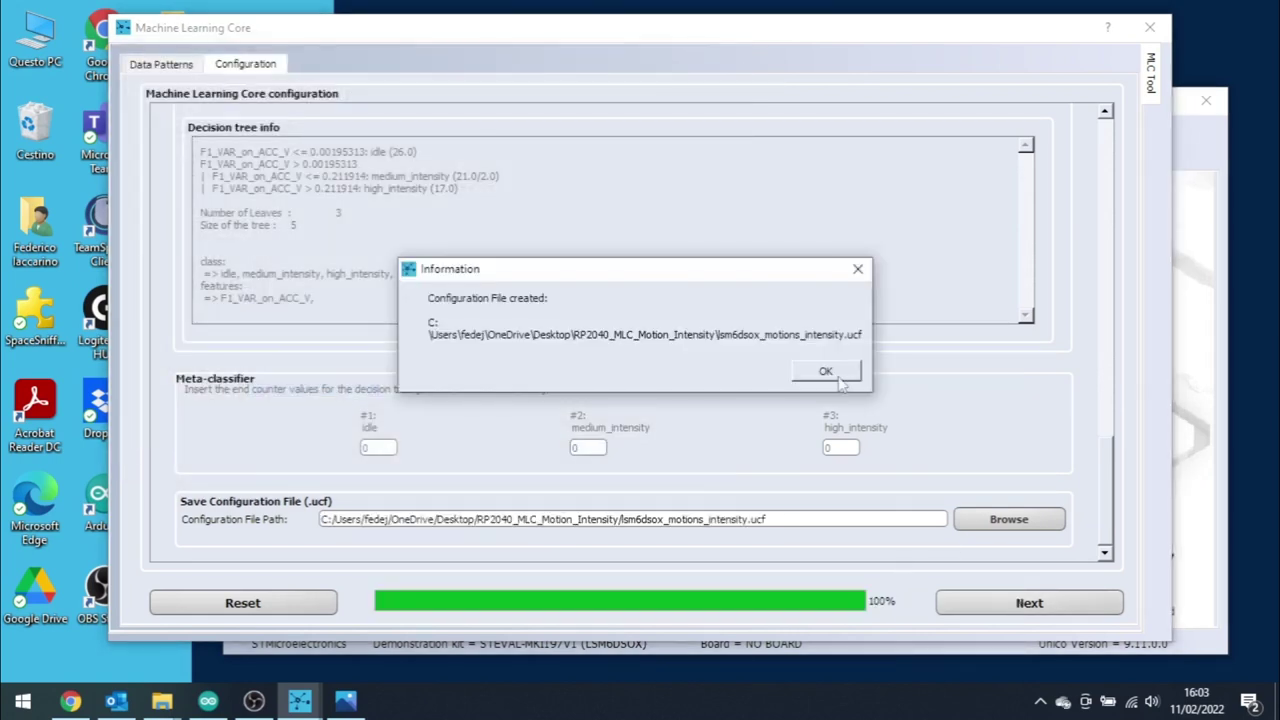
left_click(826, 372)
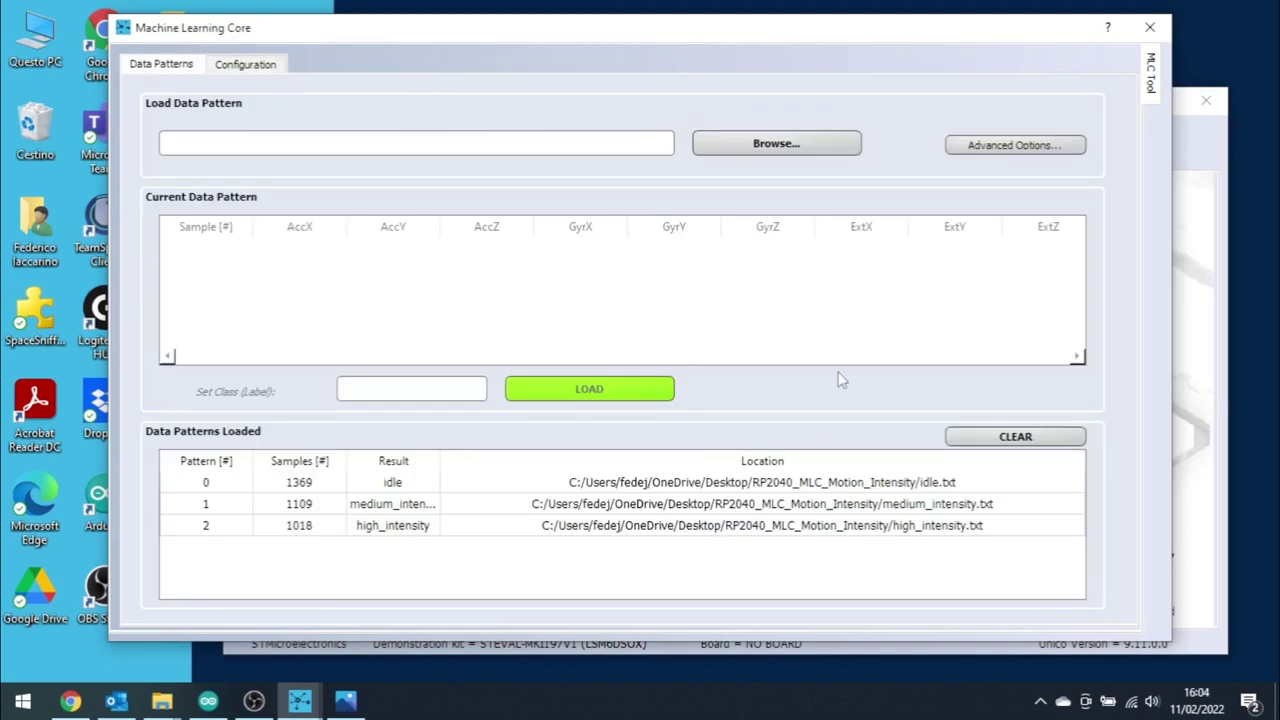
Close the MLC tool and generate lsm6dsox_motions_intensity.h from lsm6dsox_motions_intensity.ucf via C code generation.
left_click(1150, 30)
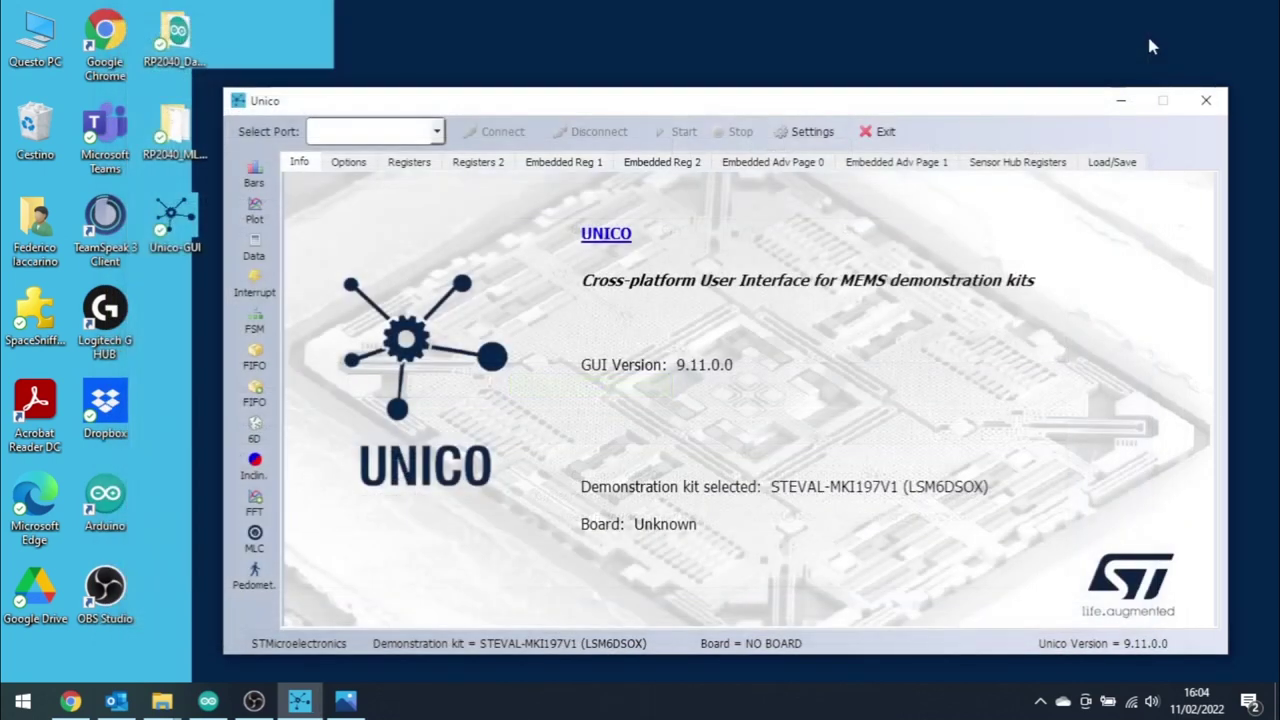
left_click(349, 162)
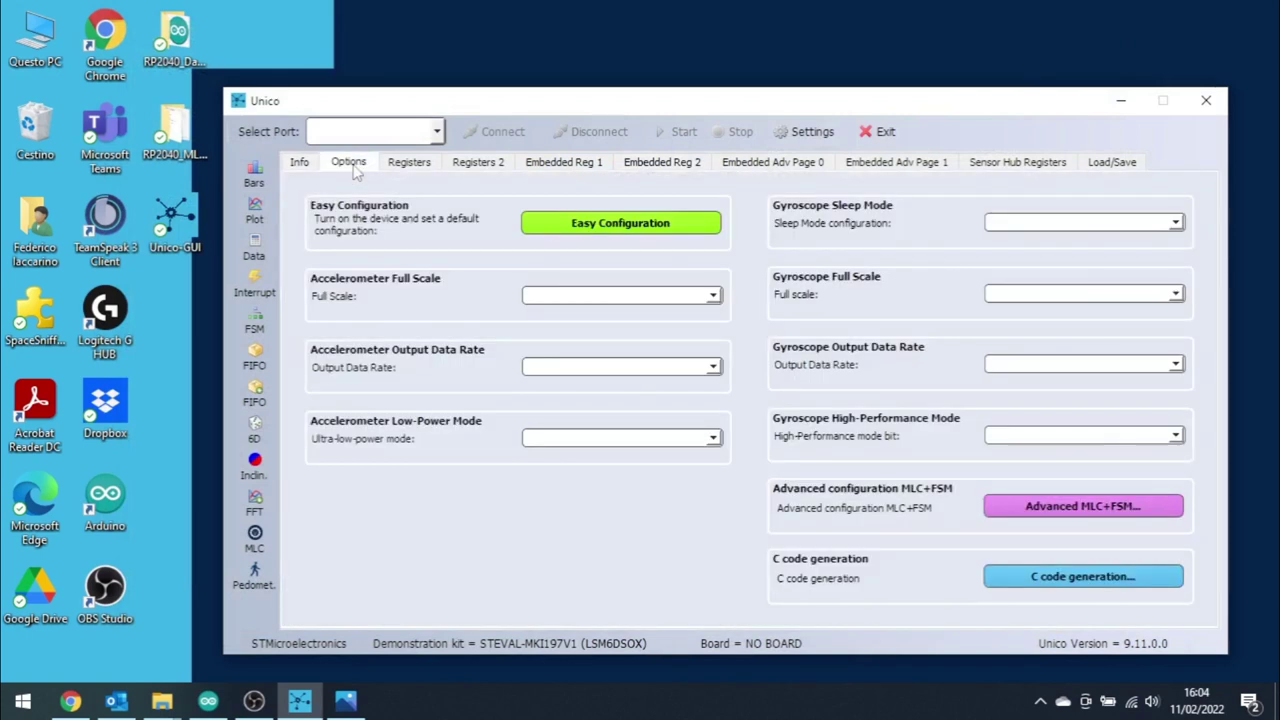
left_click(1005, 577)
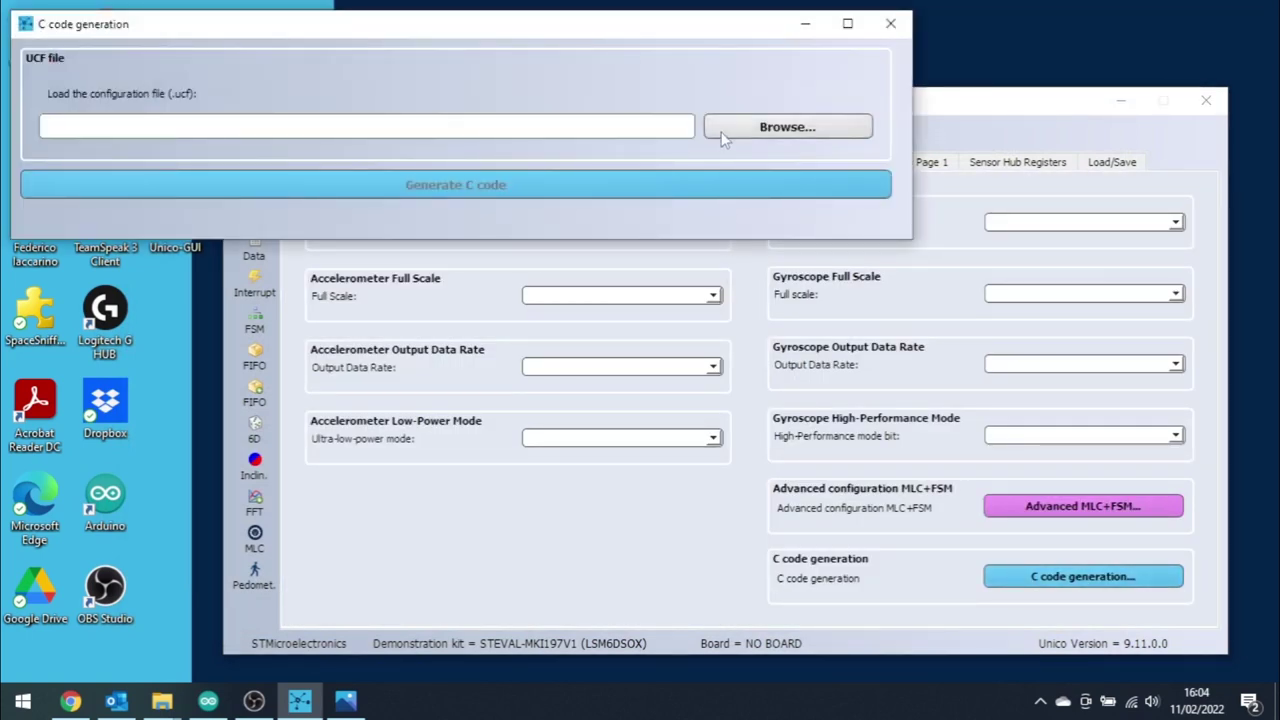
left_click(723, 138)
left_click(343, 180)
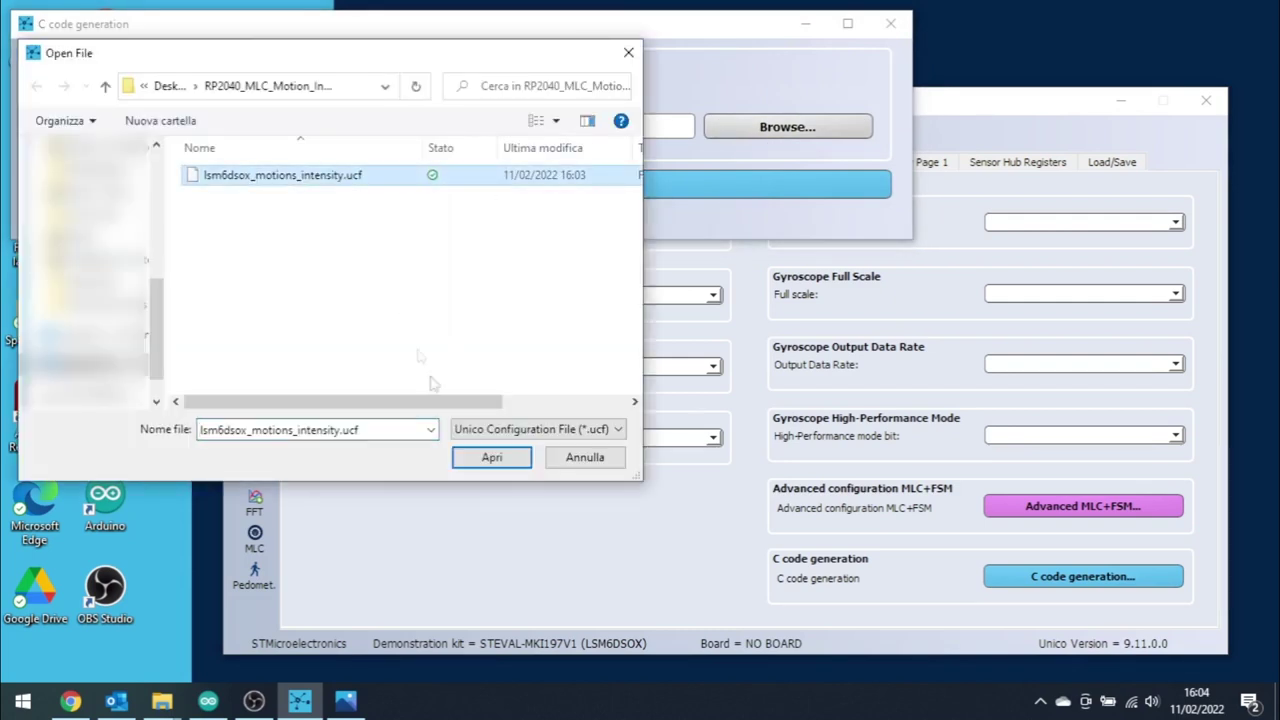
left_click(468, 457)
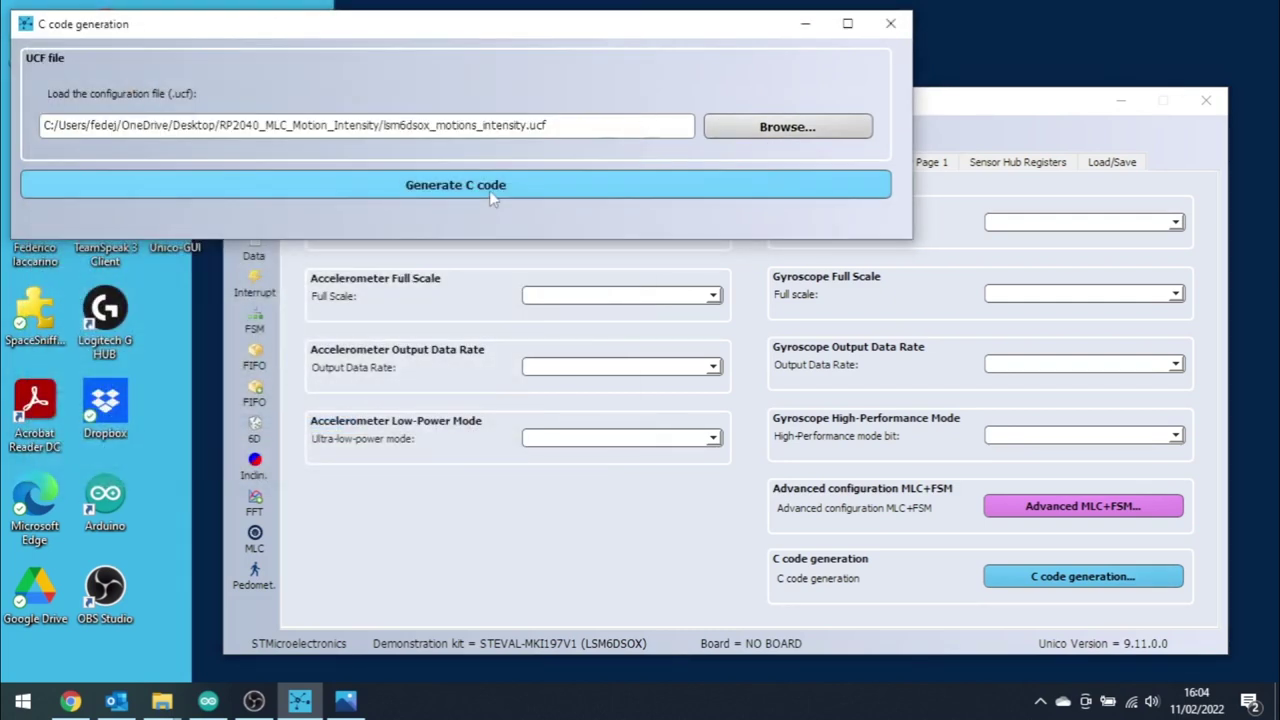
left_click(490, 190)
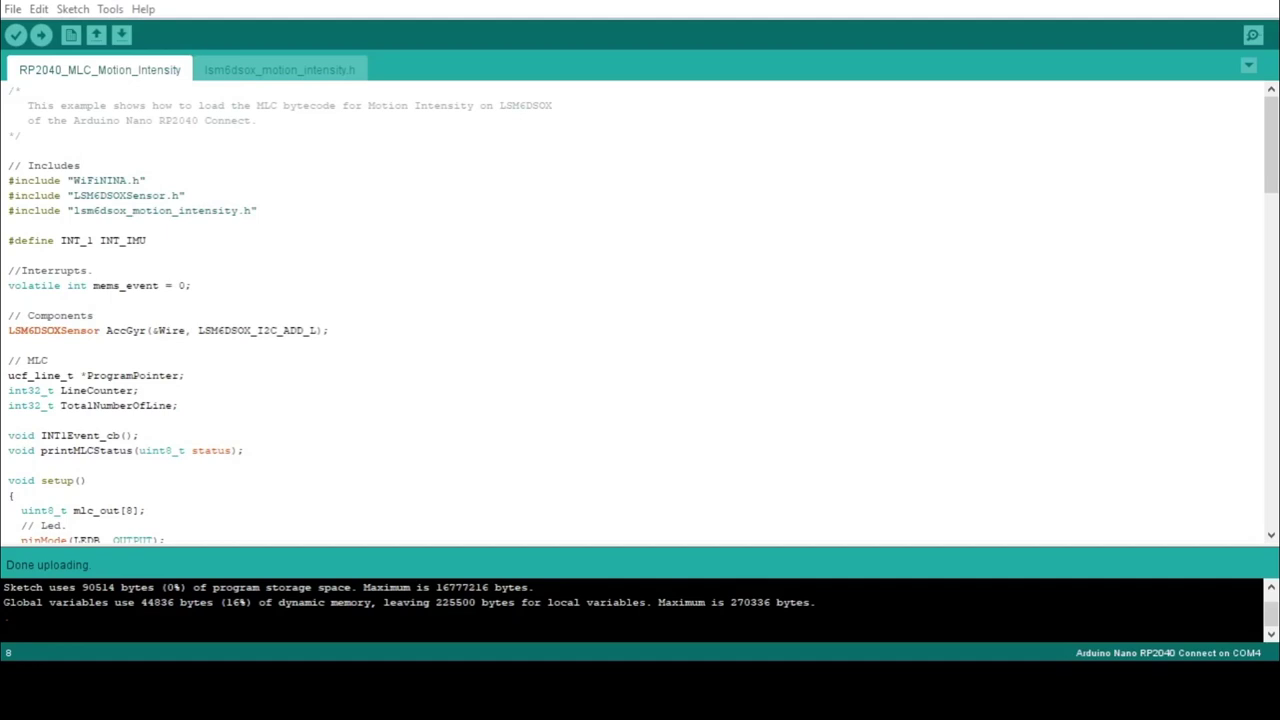
Walk through the sketch's includes, sensor initialisation, UCF line-counting code and status switch cases.
left_click(12, 150)
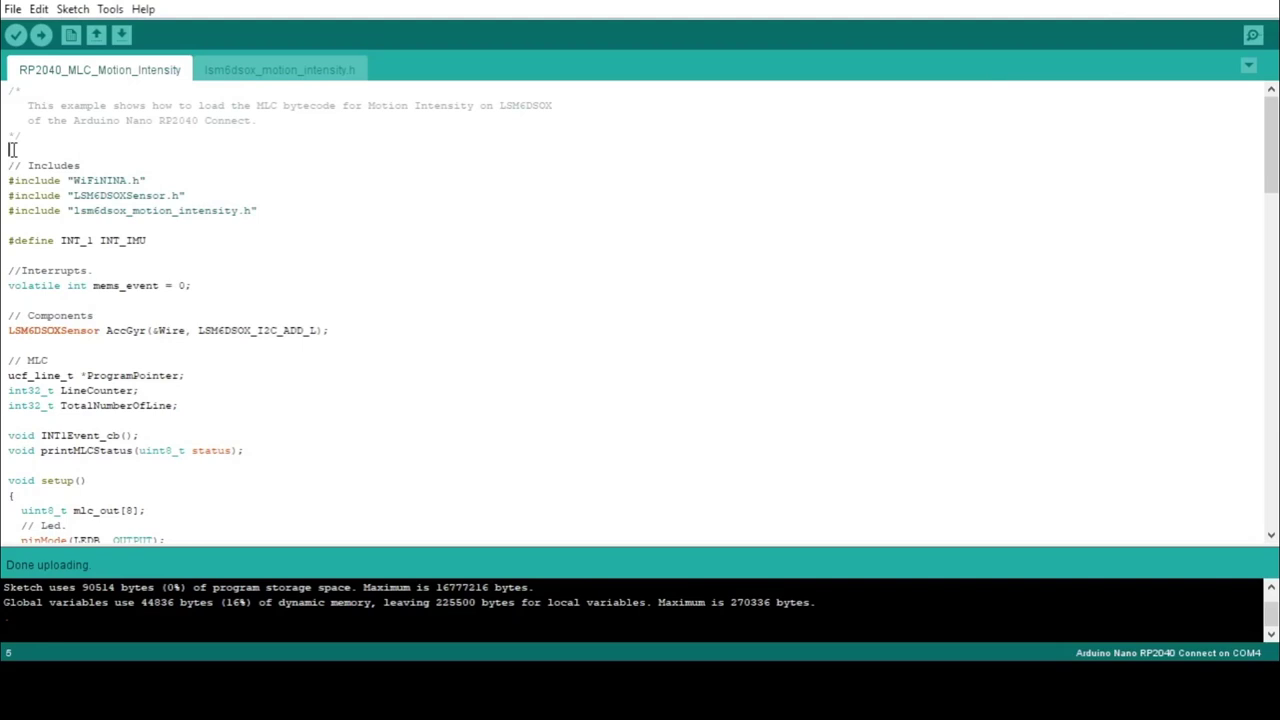
scroll(12, 150, "down", 12)
left_click(12, 208)
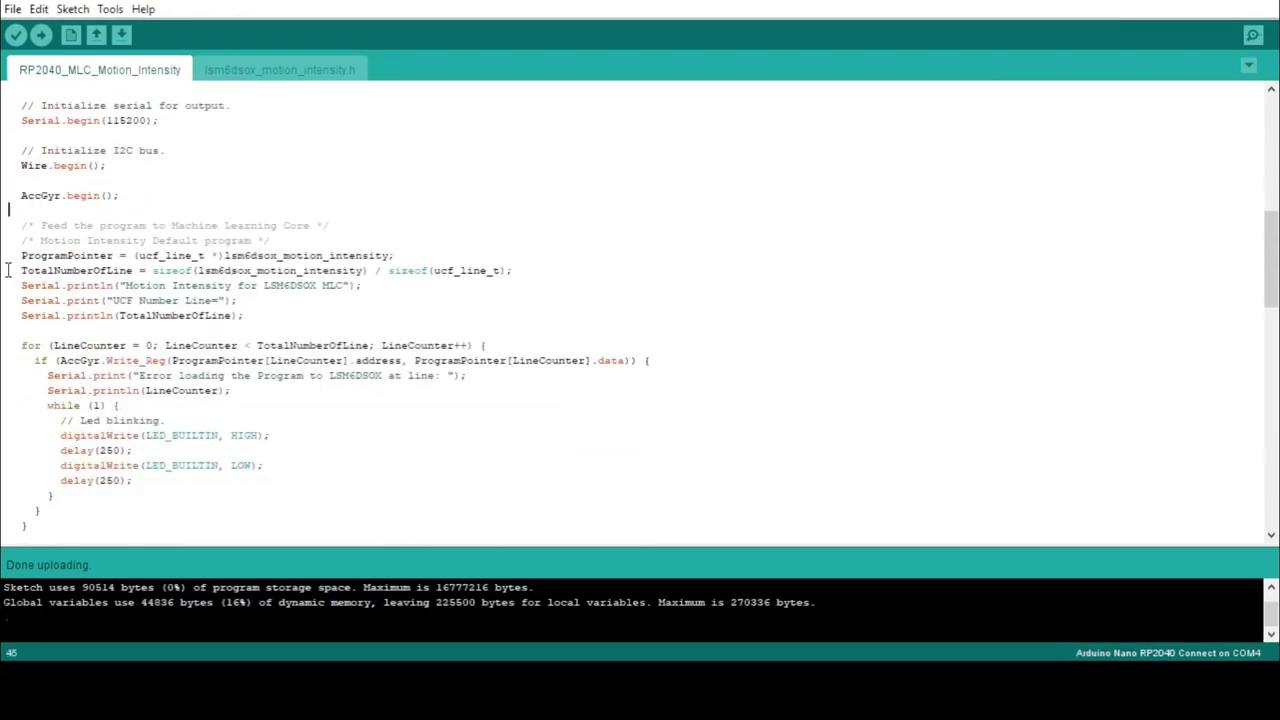
left_click_drag(10, 270, 540, 274)
left_click(516, 300)
scroll(498, 296, "down", 13)
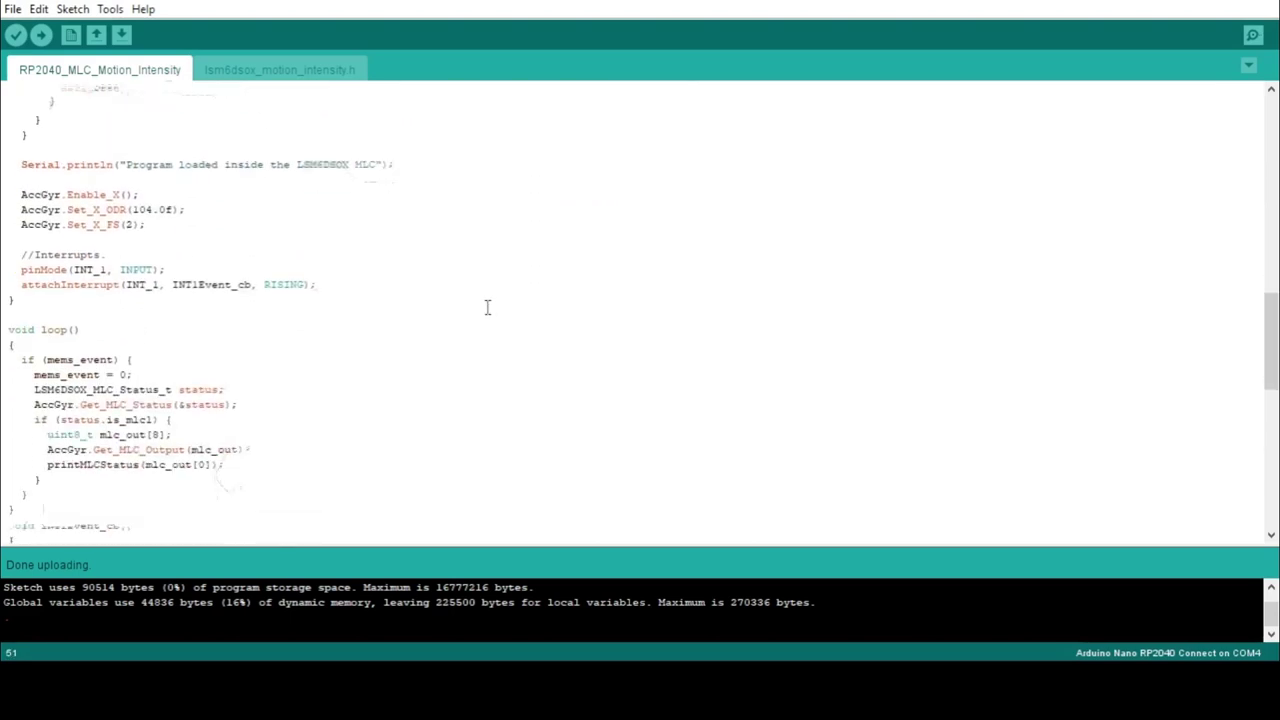
scroll(483, 308, "down", 8)
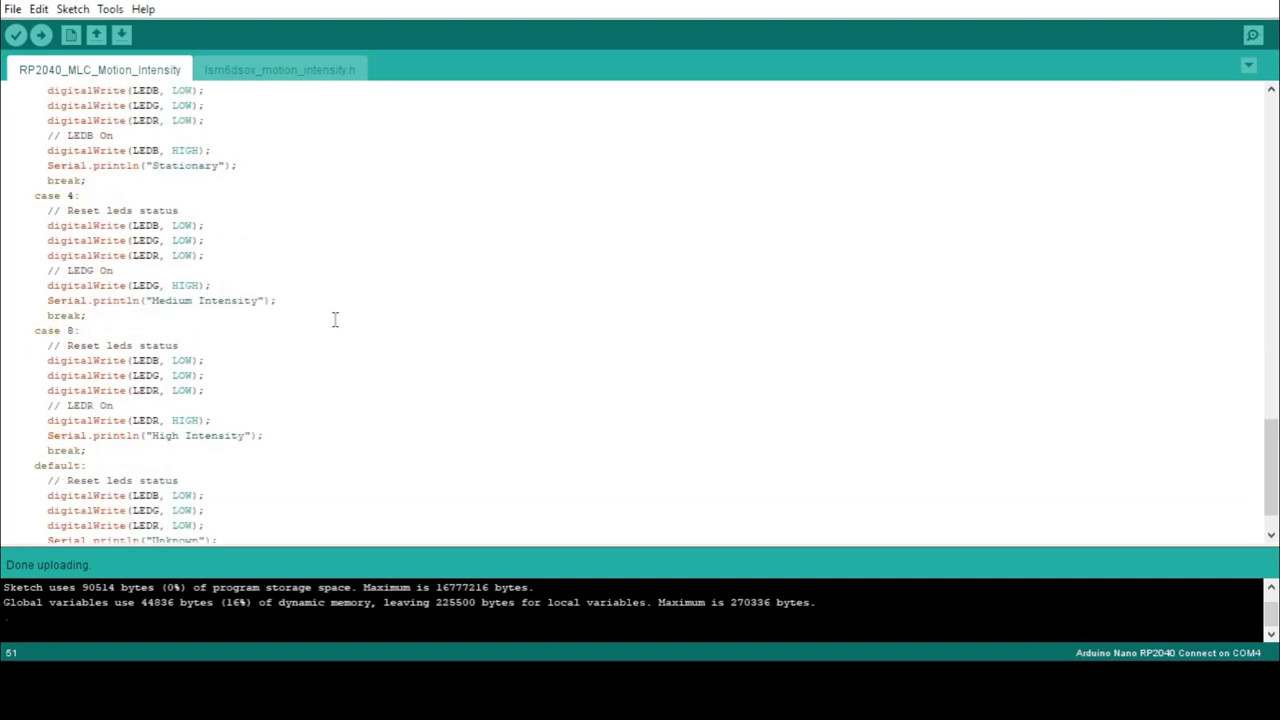
left_click(13, 104)
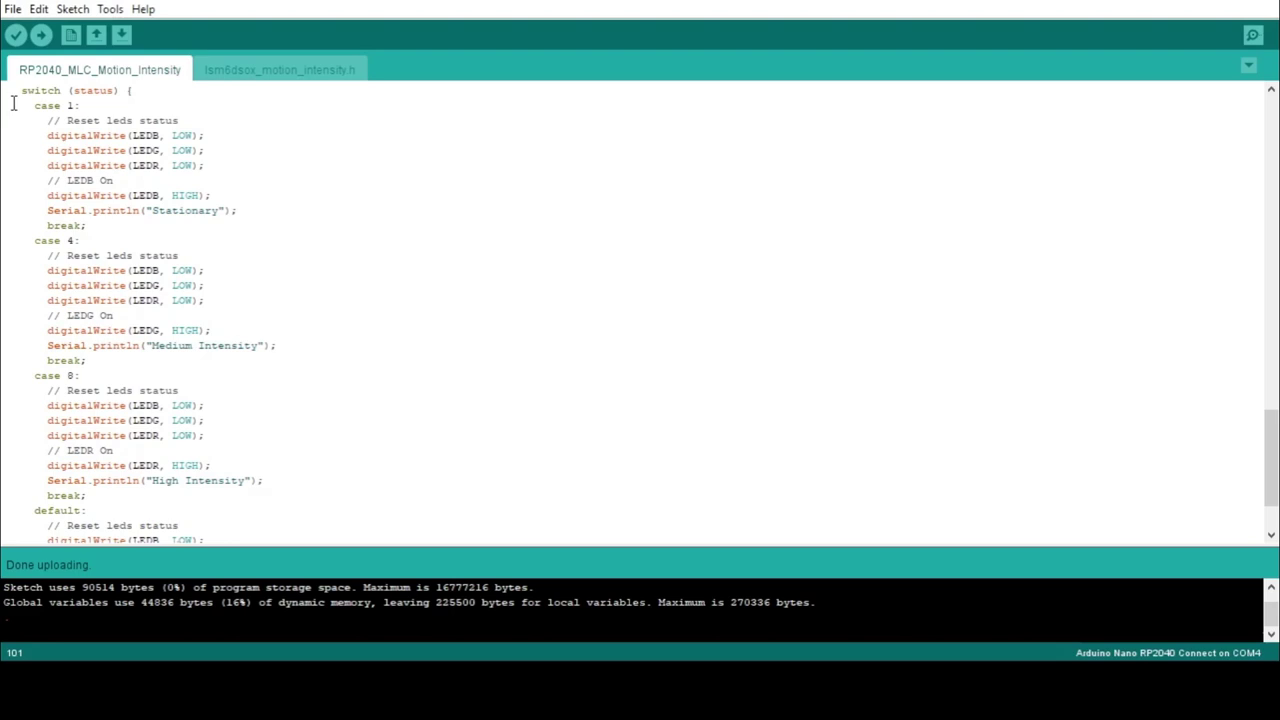
Compile and upload the RP2040_MLC_Motion_Intensity sketch to the Nano RP2040 Connect again.
left_click(41, 35)
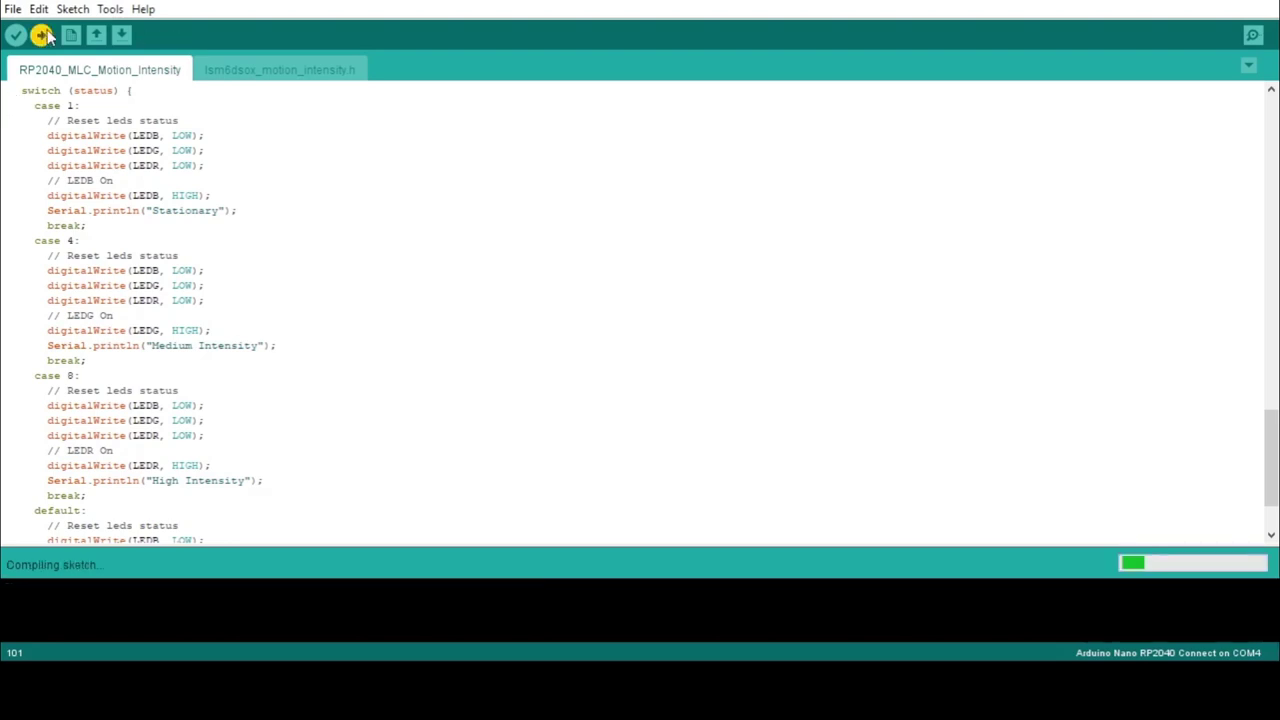